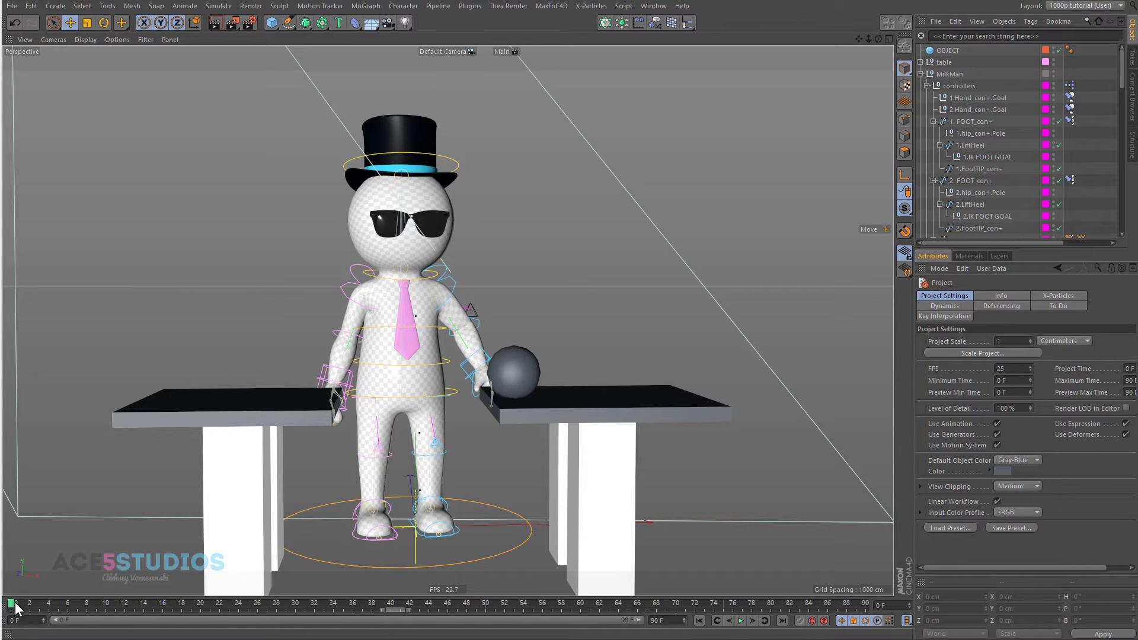
Step: Set the animation's end frame to 50 F
{"action": "left_click_drag", "start_coordinate": [16, 605], "coordinate": [553, 606]}
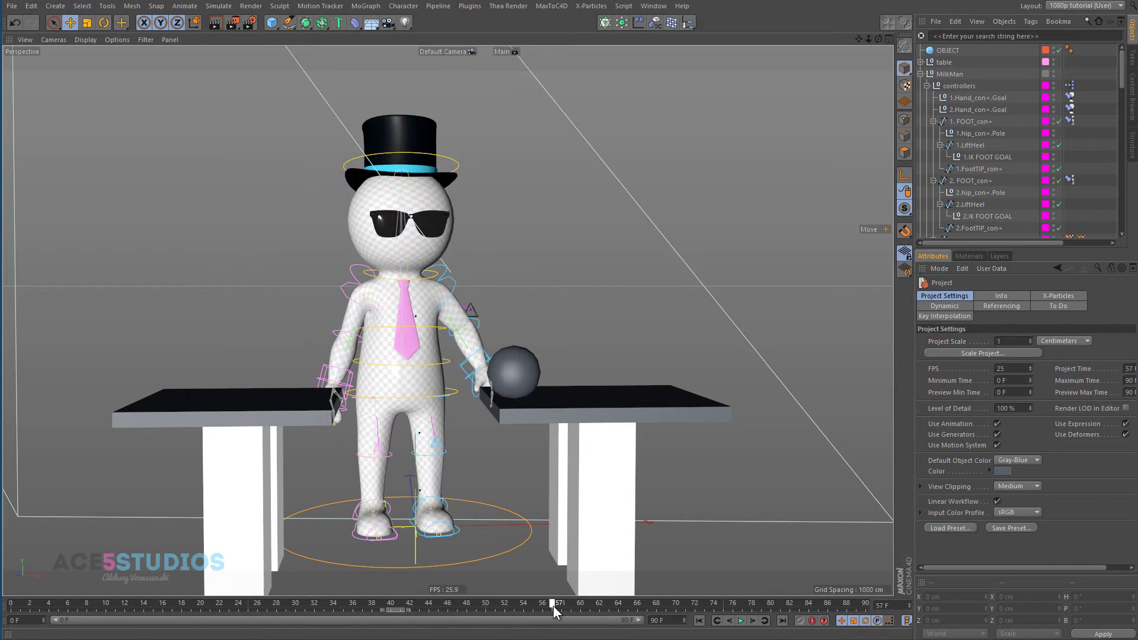
{"action": "left_click", "coordinate": [670, 621]}
{"action": "type", "text": "50"}
{"action": "key", "text": "Return"}
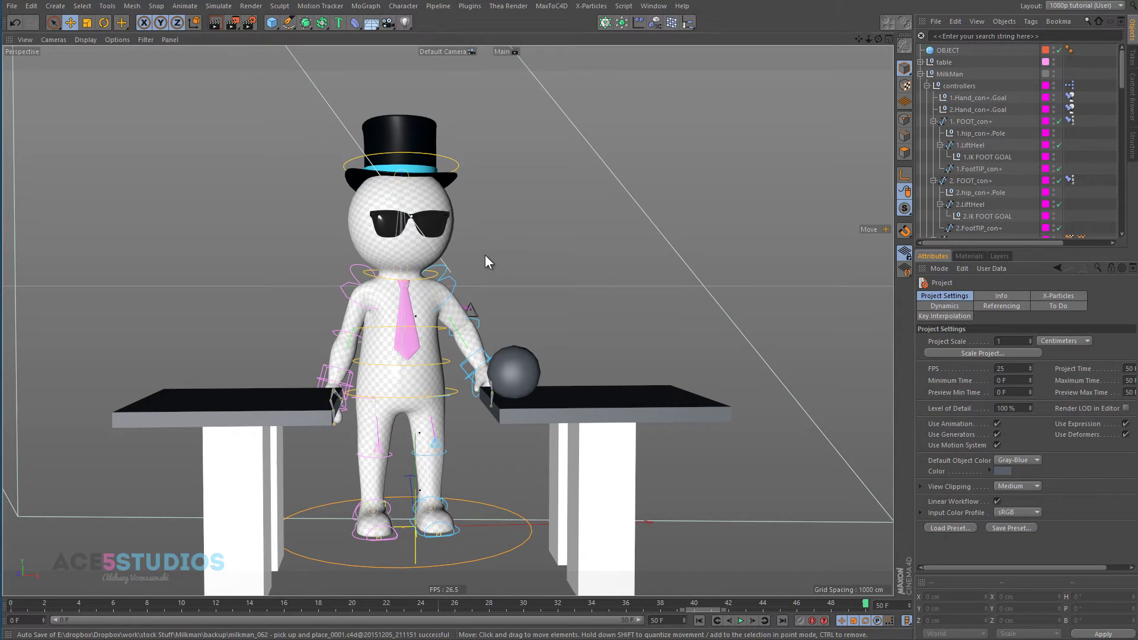
Step: Examine the keyframes of the character's controllers in the Timeline's dope sheet
{"action": "key", "text": "shift+F3"}
{"action": "left_click_drag", "start_coordinate": [476, 6], "coordinate": [490, 235]}
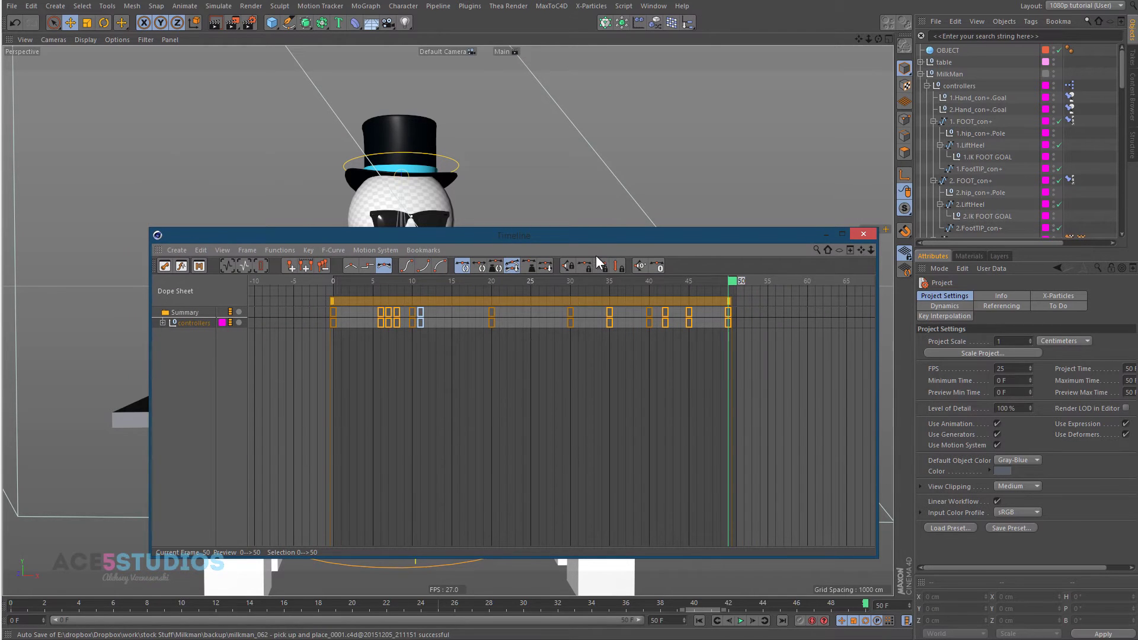
{"action": "left_click_drag", "start_coordinate": [585, 250], "coordinate": [674, 386]}
{"action": "left_click", "coordinate": [353, 382]}
{"action": "left_click", "coordinate": [443, 384]}
{"action": "left_click_drag", "start_coordinate": [574, 343], "coordinate": [627, 209]}
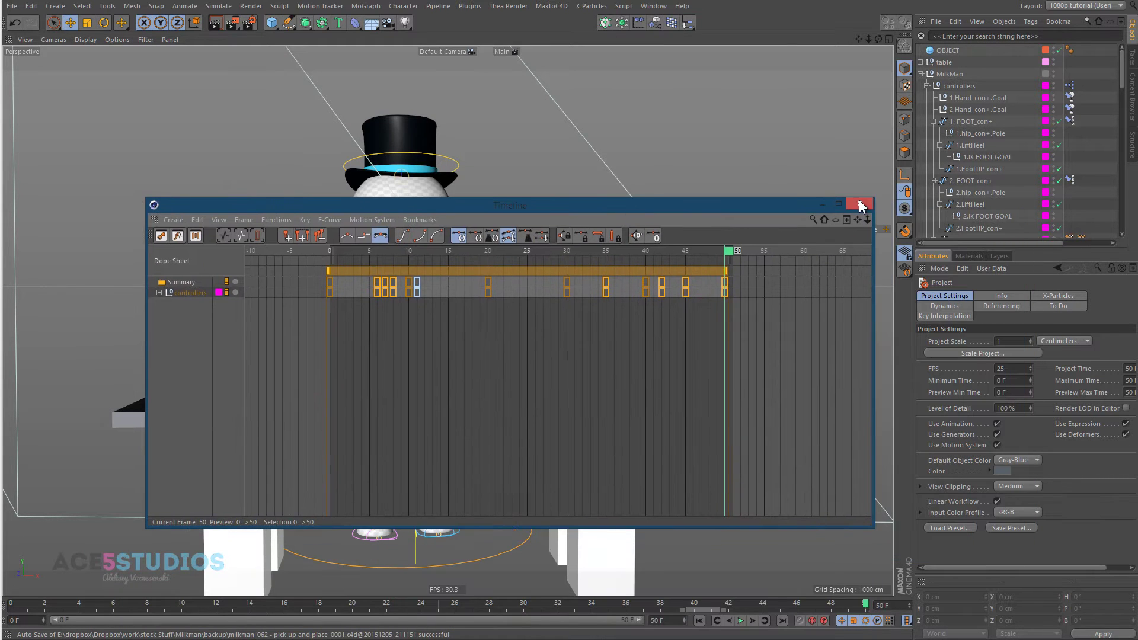
{"action": "left_click", "coordinate": [860, 205]}
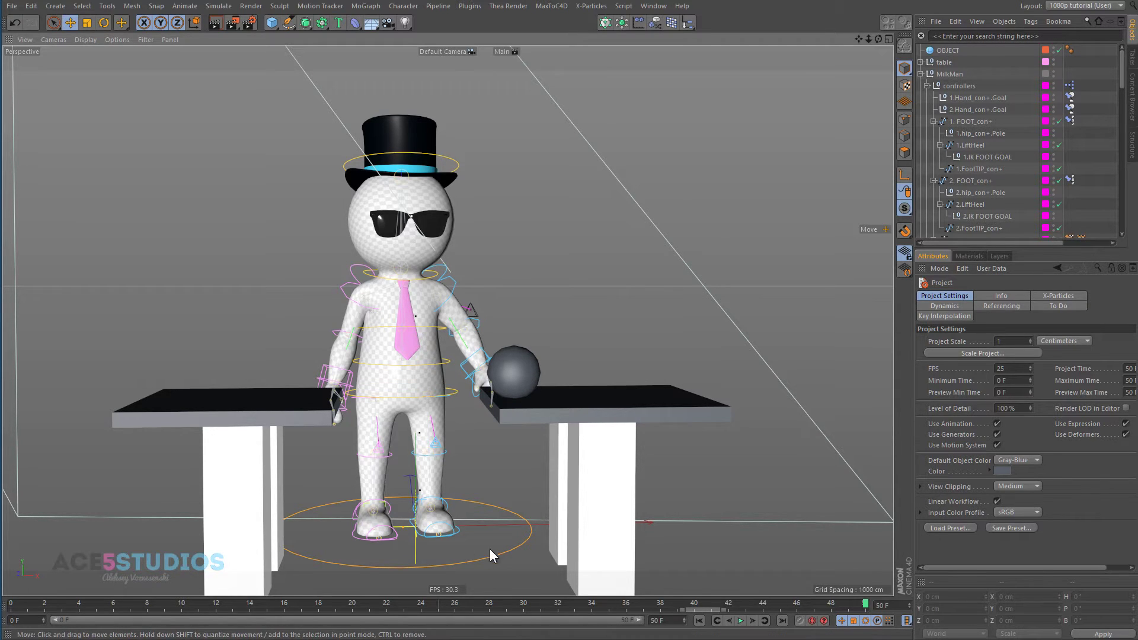
Step: Go to frame 10 and add a Null as a child of the OBJECT sphere
{"action": "left_click", "coordinate": [9, 604]}
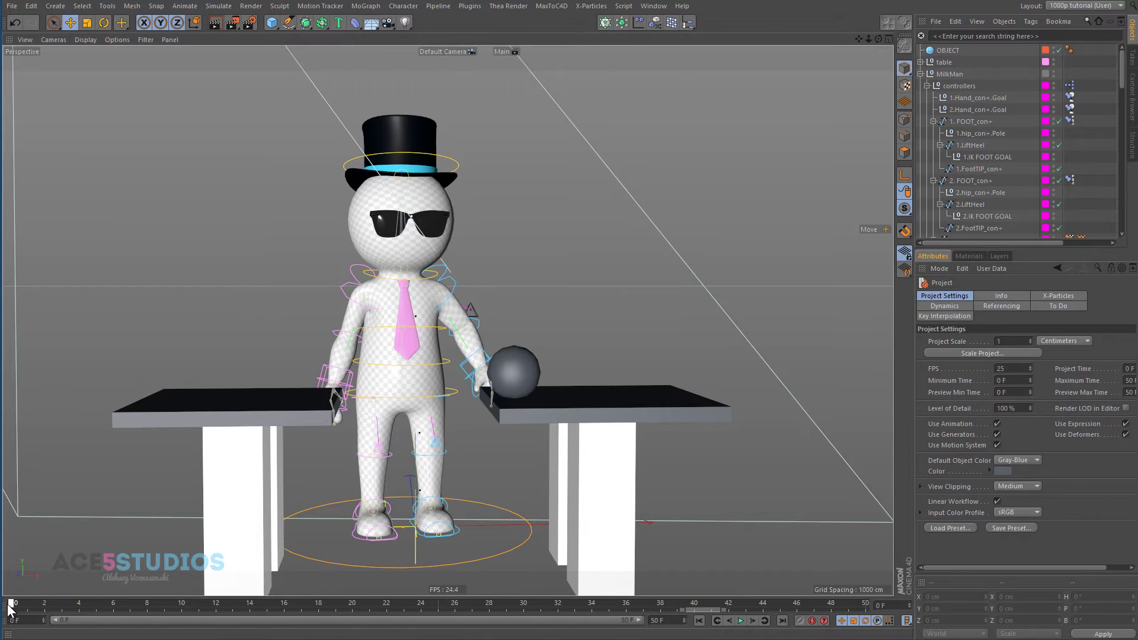
{"action": "left_click_drag", "start_coordinate": [37, 606], "coordinate": [189, 610]}
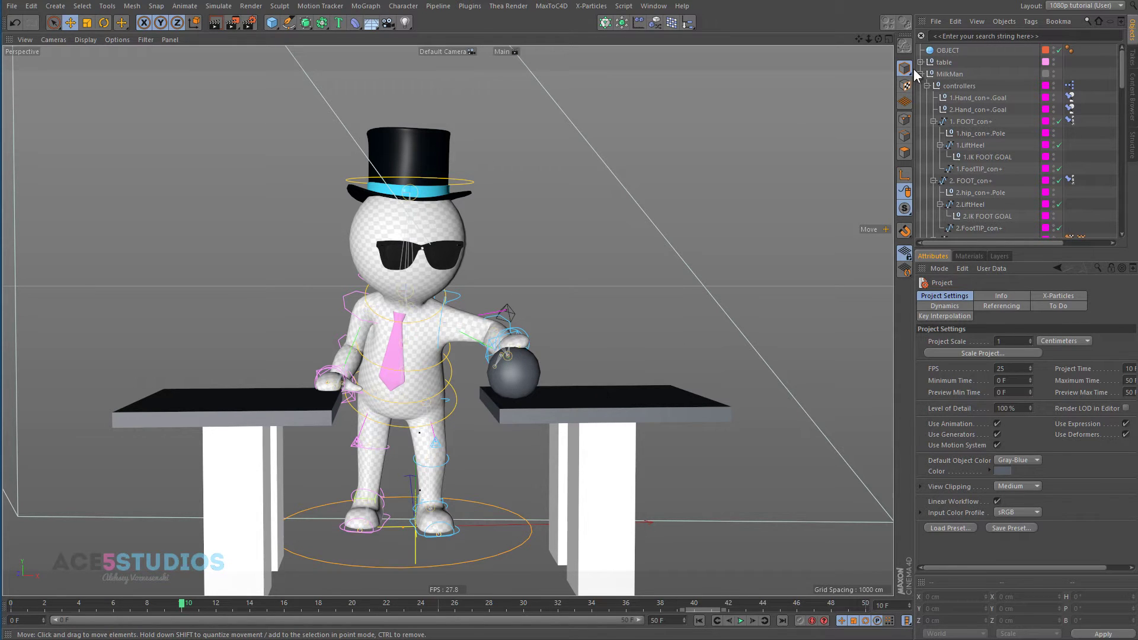
{"action": "left_click", "coordinate": [272, 23]}
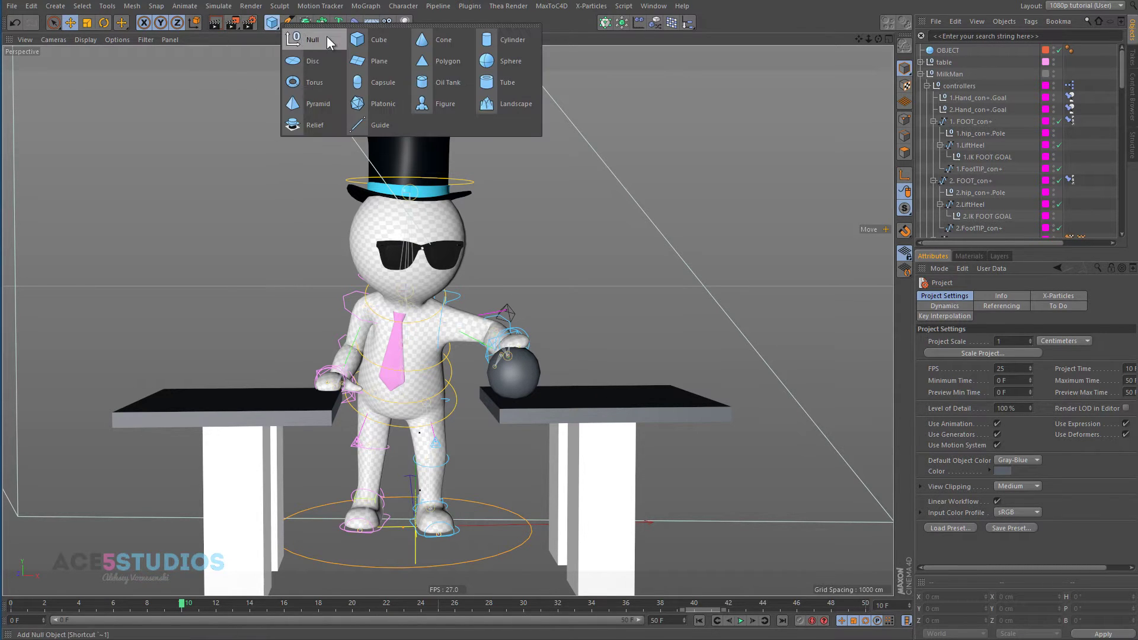
{"action": "left_click", "coordinate": [312, 39]}
{"action": "left_click_drag", "start_coordinate": [943, 53], "coordinate": [946, 64]}
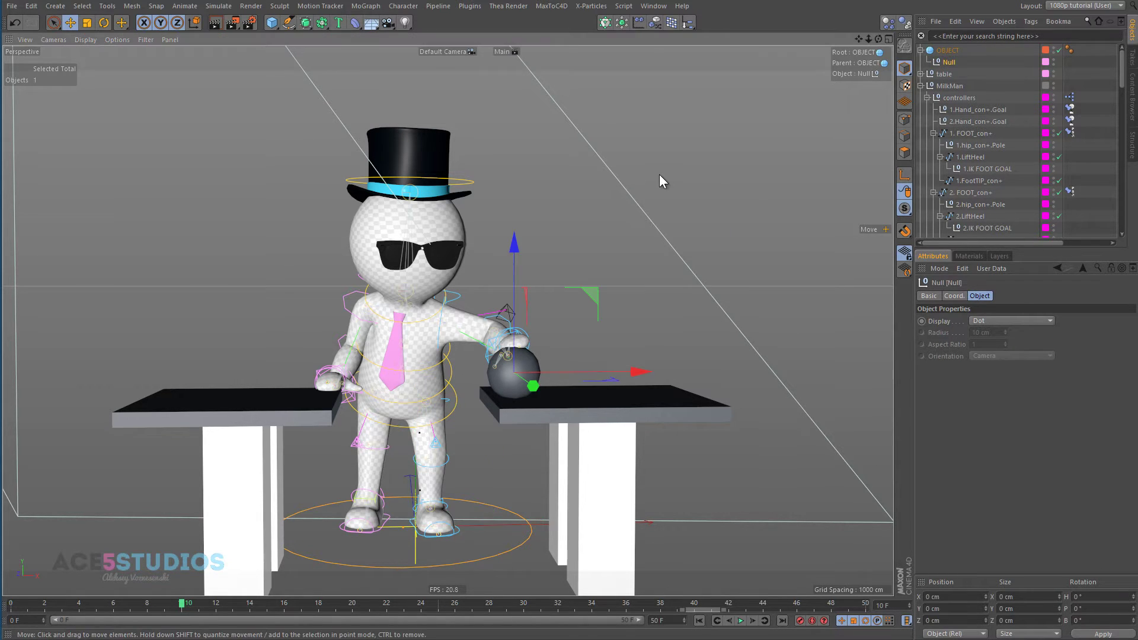
Step: Apply Reset PSR to the new null and rename it pos1
{"action": "key", "text": "shift+c"}
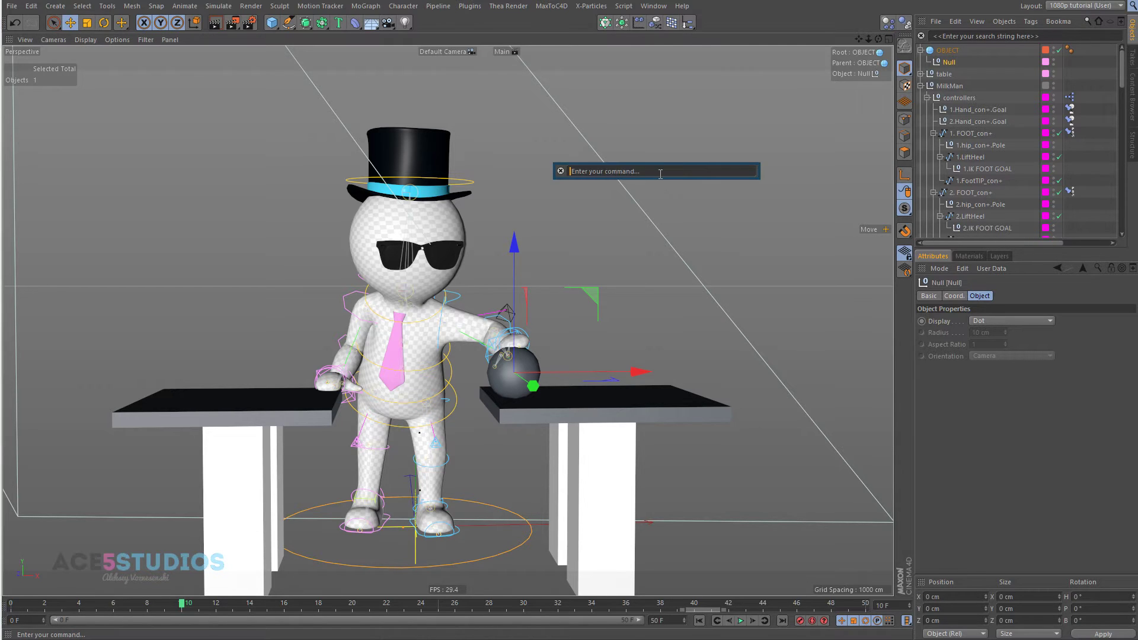
{"action": "type", "text": "RES"}
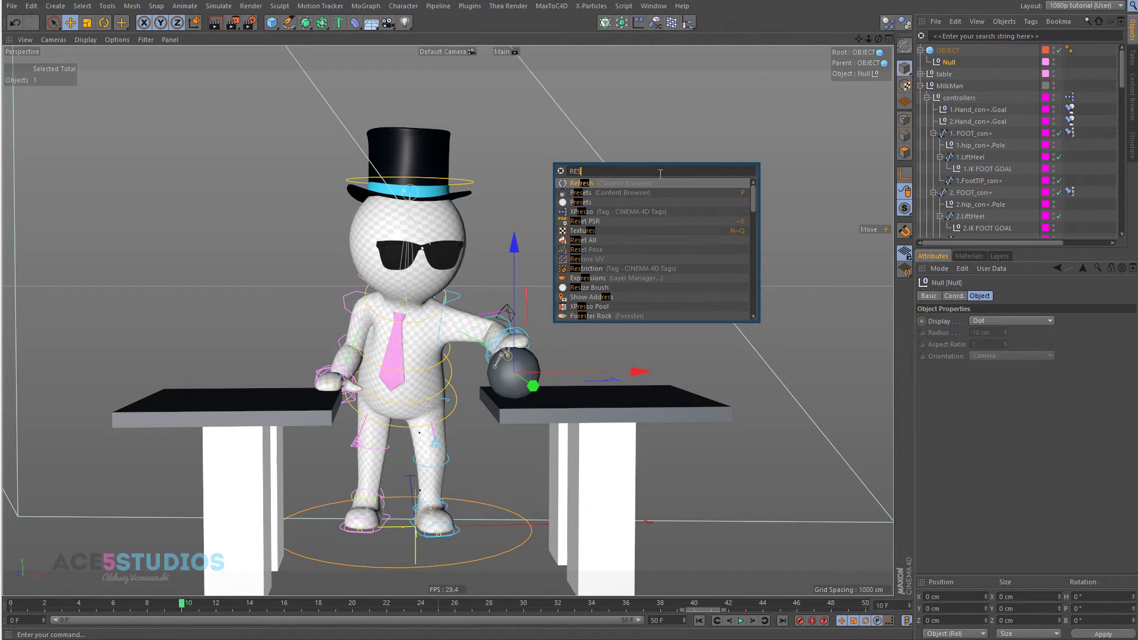
{"action": "type", "text": "et psr"}
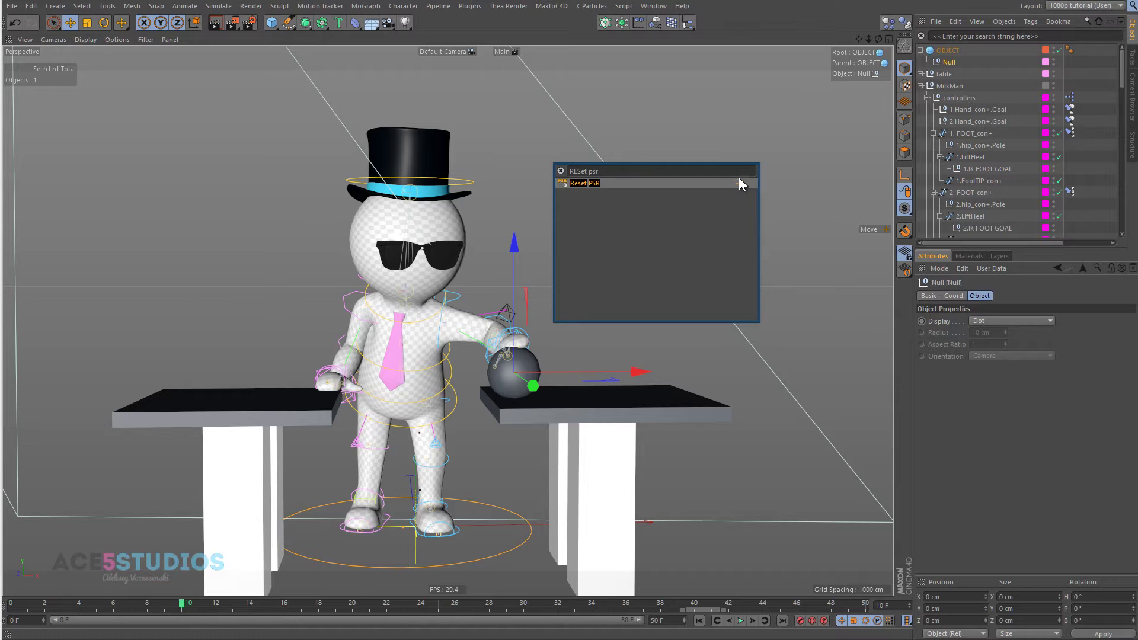
{"action": "double_click", "coordinate": [948, 63]}
{"action": "type", "text": "pos1"}
{"action": "key", "text": "Return"}
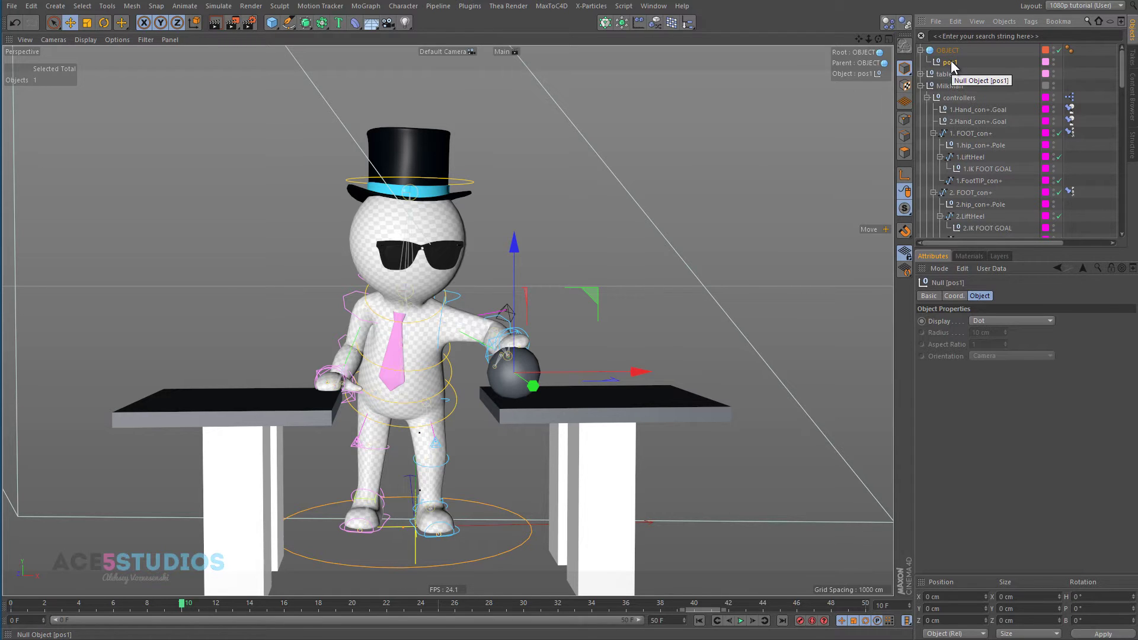
Step: Duplicate the pos1 null to the top level of the hierarchy and rename the copy handpos
{"action": "left_click_drag", "start_coordinate": [953, 67], "coordinate": [946, 49]}
{"action": "double_click", "coordinate": [948, 50]}
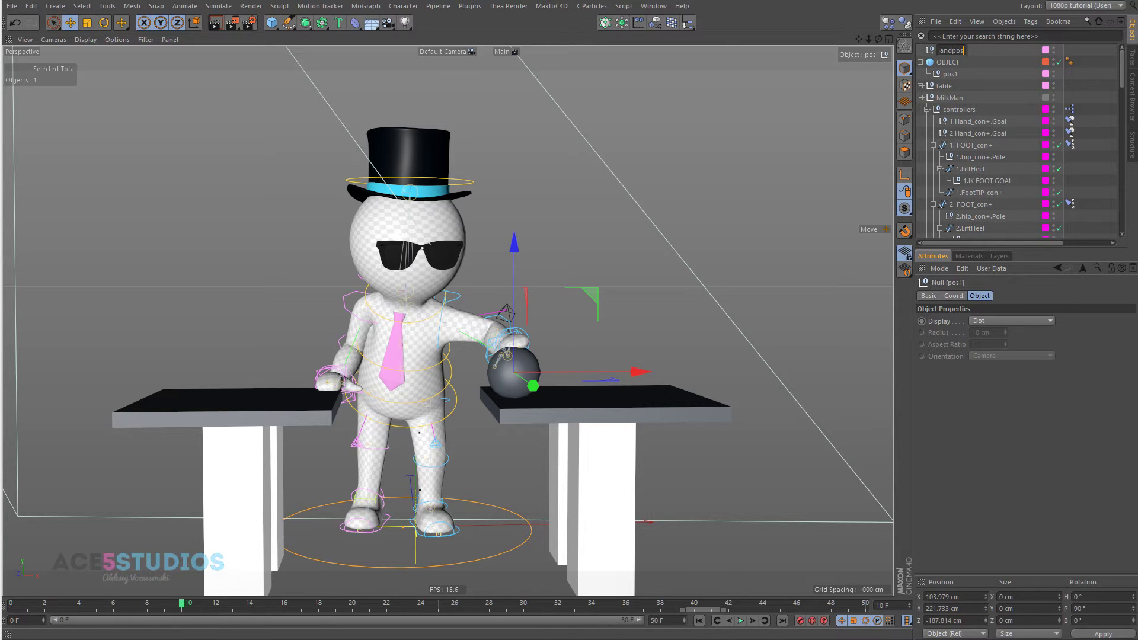
{"action": "key", "text": "Return"}
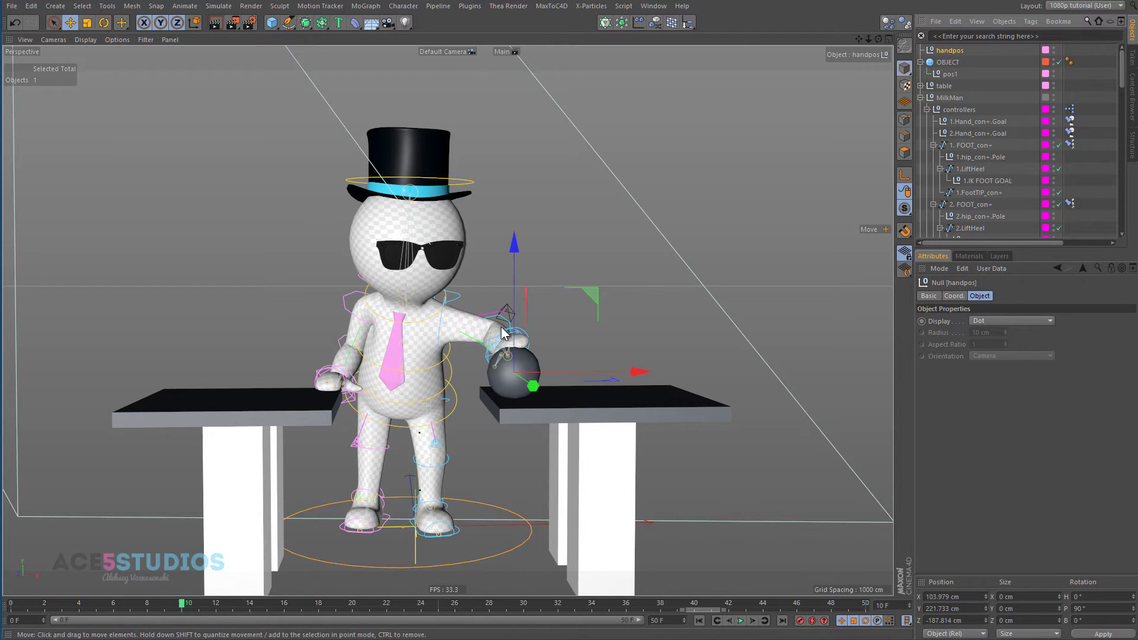
Step: Make the handpos null a child of the 2.Hand_con+.Goal controller at frame 10
{"action": "left_click_drag", "start_coordinate": [510, 308], "coordinate": [513, 344], "text": "alt"}
{"action": "scroll", "coordinate": [513, 344], "scroll_direction": "up", "scroll_amount": 5}
{"action": "left_click", "coordinate": [457, 363]}
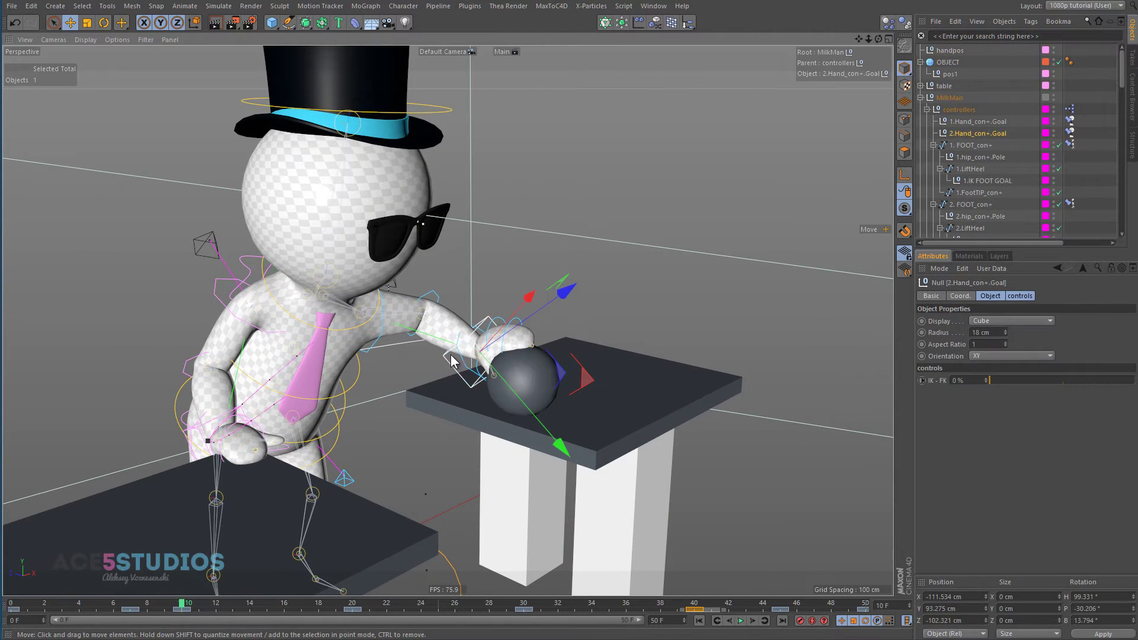
{"action": "key", "text": "F8"}
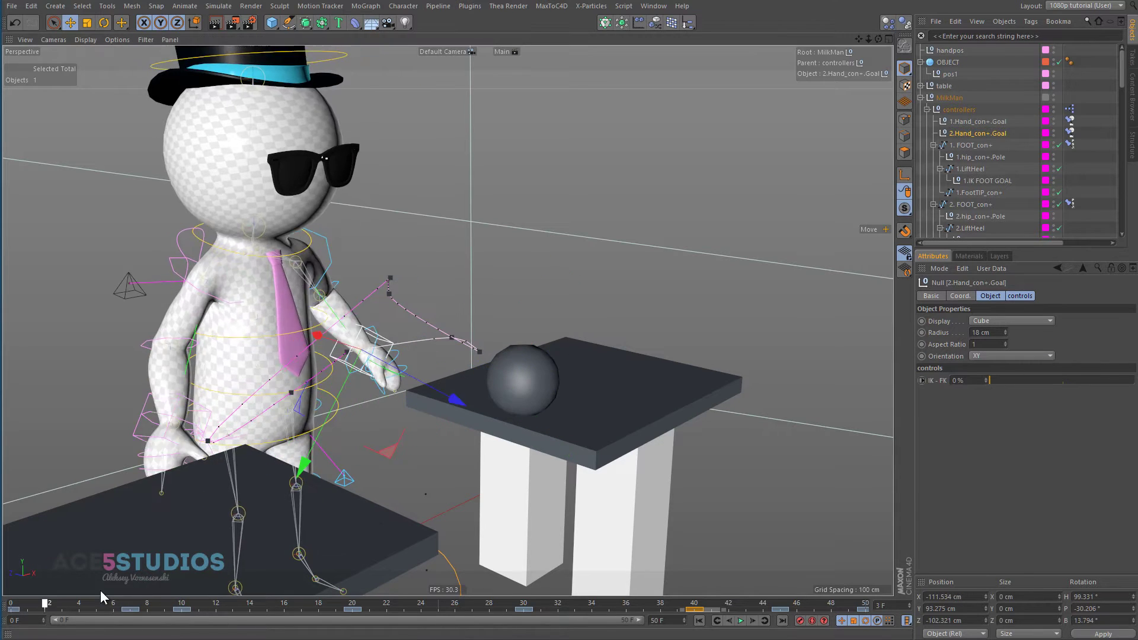
{"action": "left_click", "coordinate": [181, 603]}
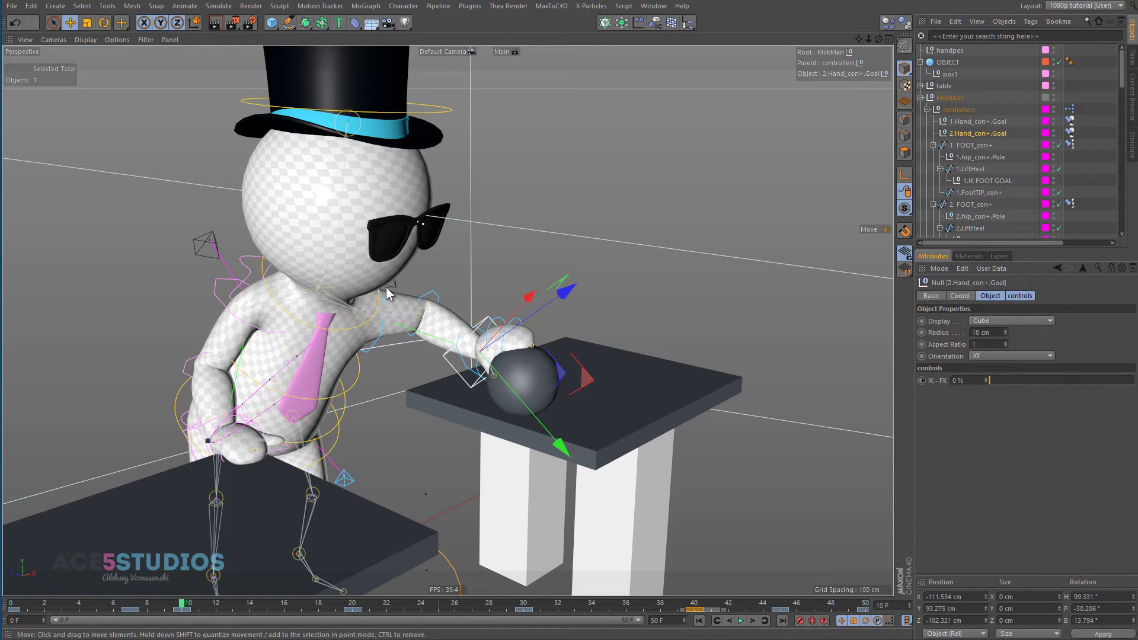
{"action": "left_click", "coordinate": [943, 51]}
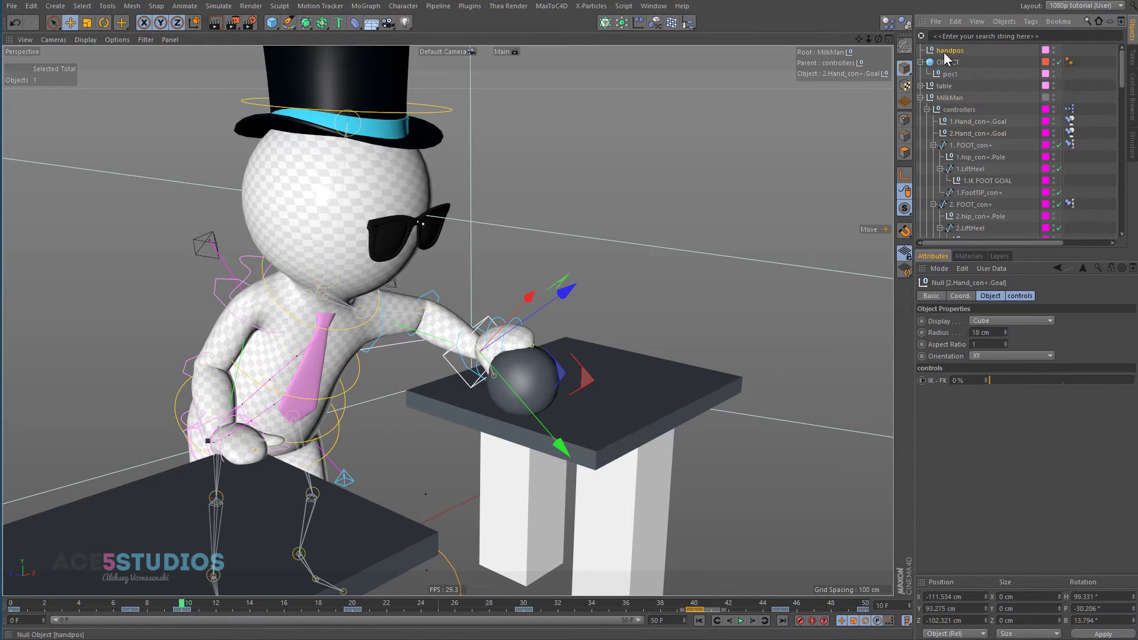
{"action": "left_click_drag", "start_coordinate": [988, 135], "coordinate": [994, 137]}
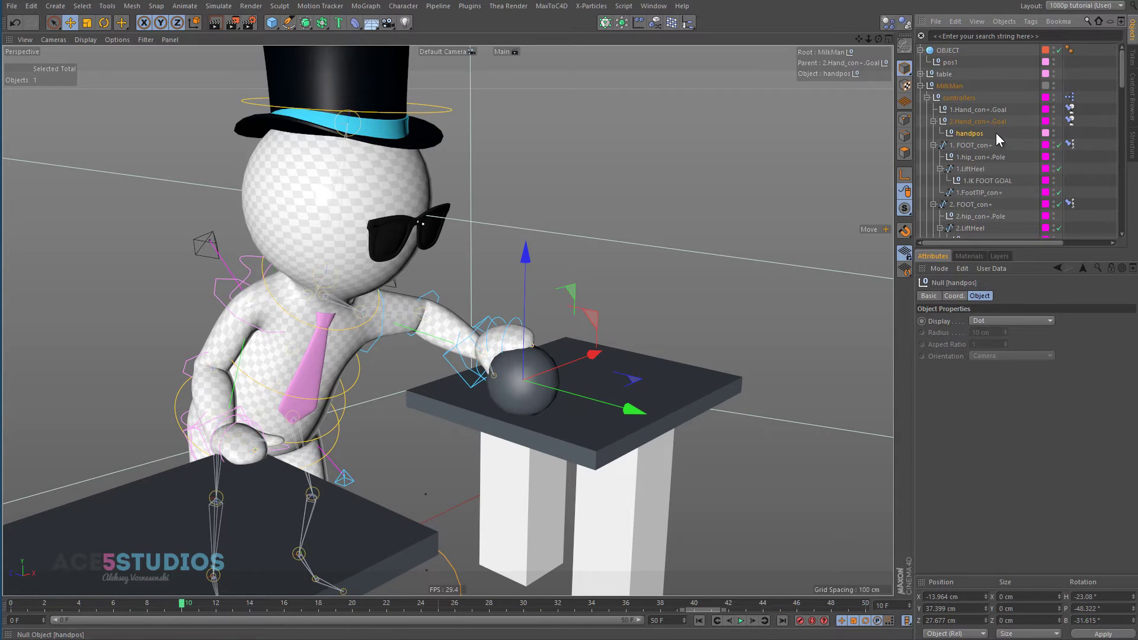
{"action": "mouse_move", "coordinate": [182, 603]}
{"action": "left_mouse_down"}
{"action": "mouse_move", "coordinate": [50, 605]}
{"action": "mouse_move", "coordinate": [365, 586]}
{"action": "mouse_move", "coordinate": [656, 585]}
{"action": "mouse_move", "coordinate": [301, 586]}
{"action": "mouse_move", "coordinate": [289, 560]}
{"action": "mouse_move", "coordinate": [739, 585]}
{"action": "mouse_move", "coordinate": [509, 602]}
{"action": "mouse_move", "coordinate": [9, 581]}
{"action": "mouse_move", "coordinate": [201, 573]}
{"action": "mouse_move", "coordinate": [180, 580]}
{"action": "left_mouse_up"}
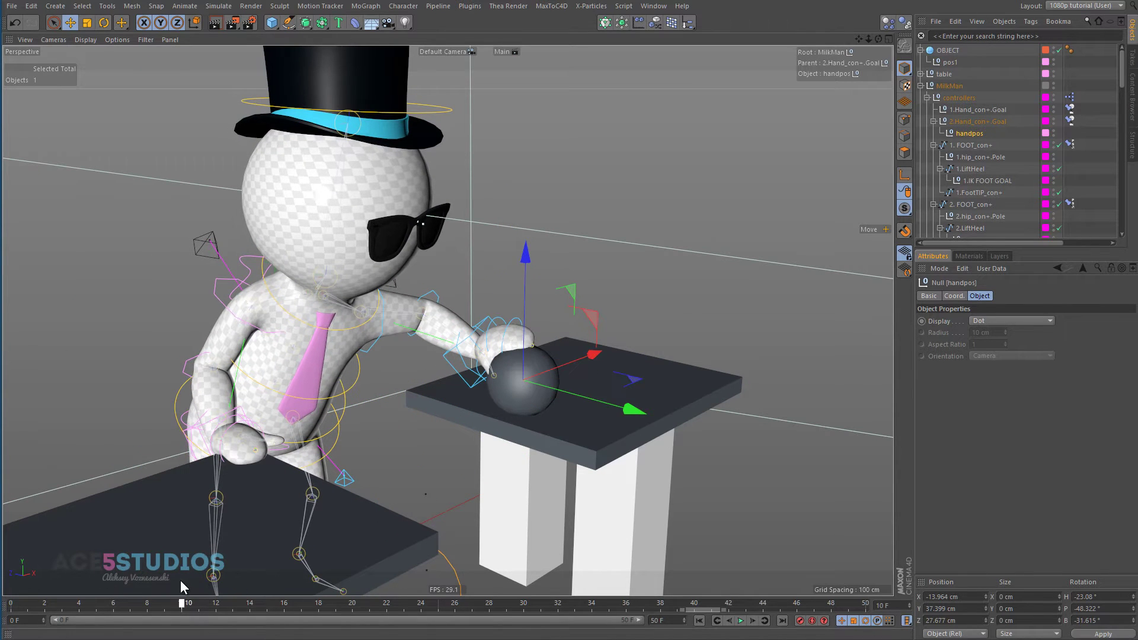
Step: Take the pos1 null out of OBJECT and place it at the top level of the hierarchy
{"action": "left_click_drag", "start_coordinate": [546, 401], "coordinate": [413, 381], "text": "alt"}
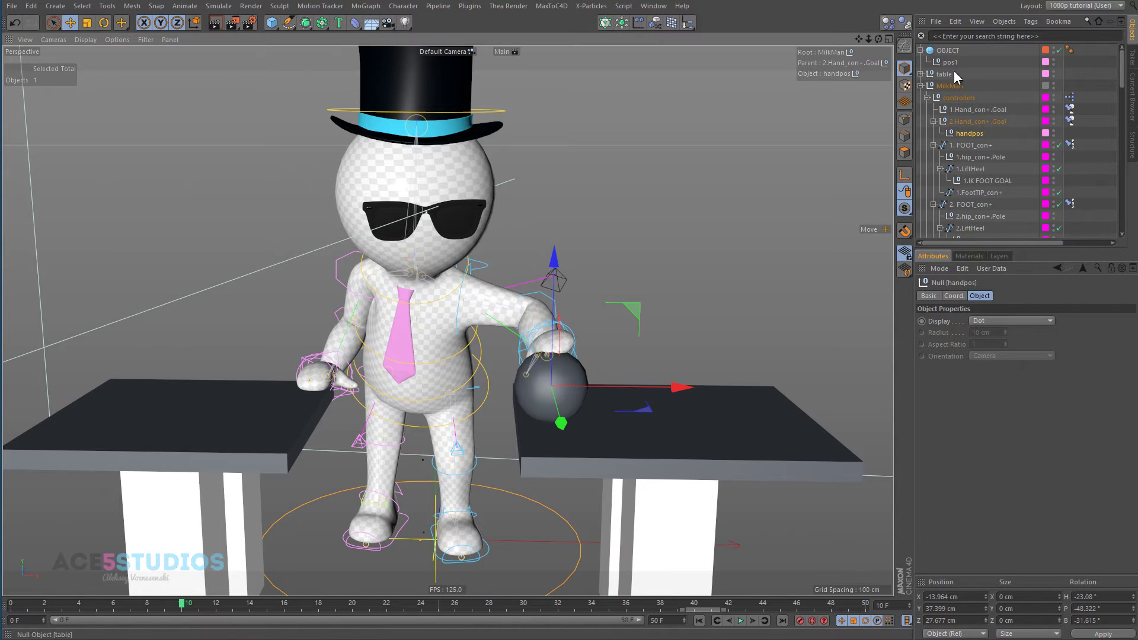
{"action": "right_click", "coordinate": [944, 52]}
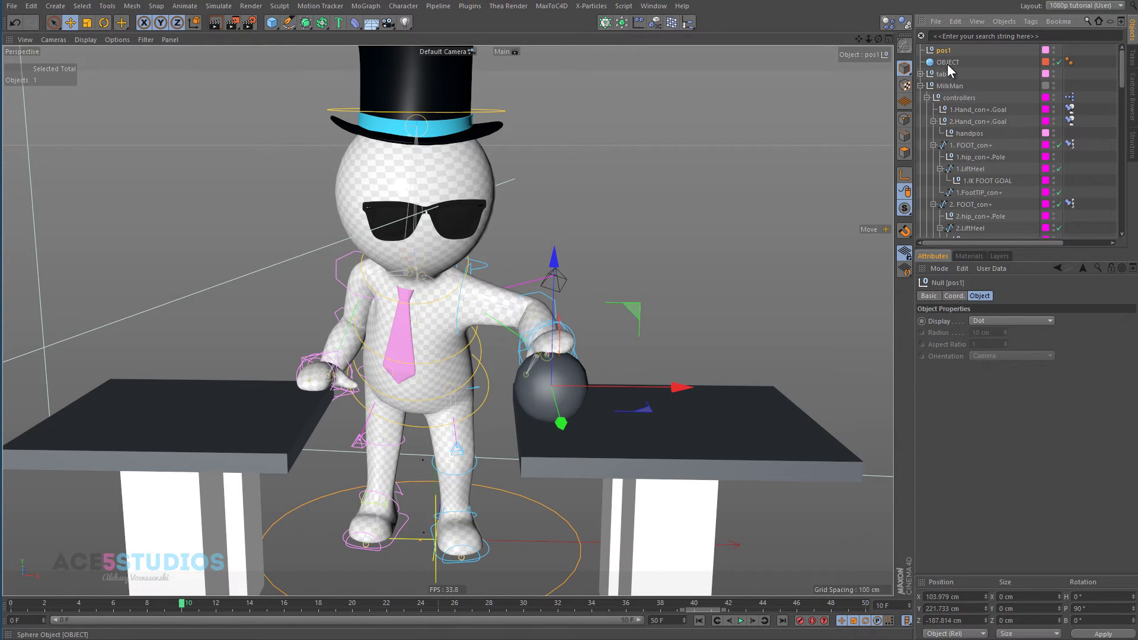
{"action": "left_click", "coordinate": [924, 62]}
Step: Add a Constraint tag to the OBJECT sphere and enable its PSR constraint
{"action": "right_click", "coordinate": [947, 60]}
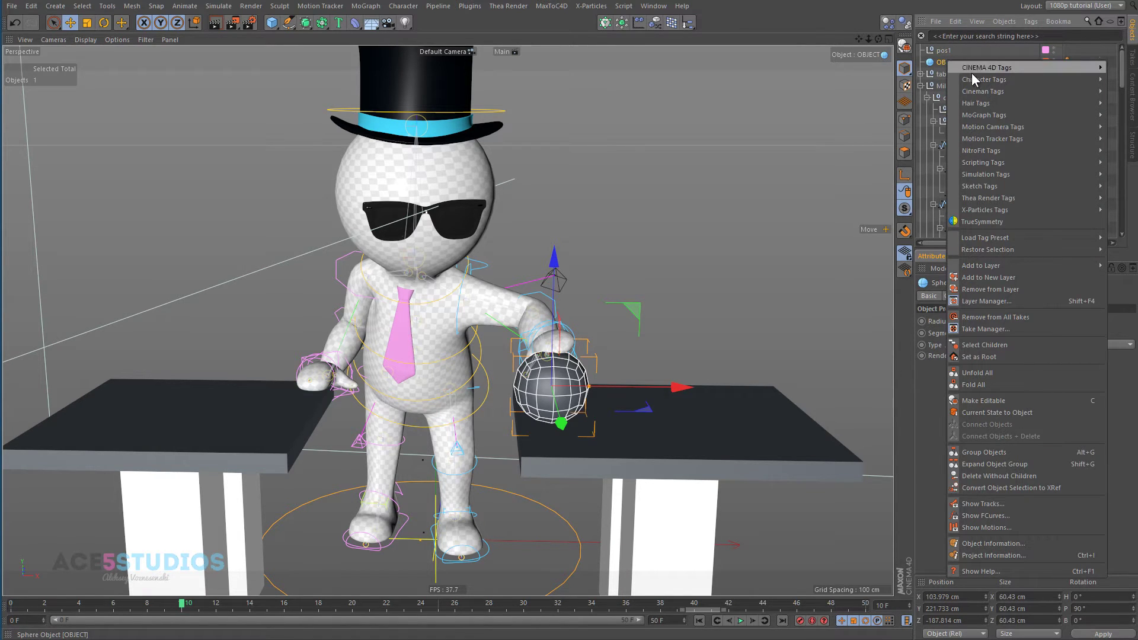
{"action": "mouse_move", "coordinate": [983, 79]}
{"action": "left_click", "coordinate": [1124, 92]}
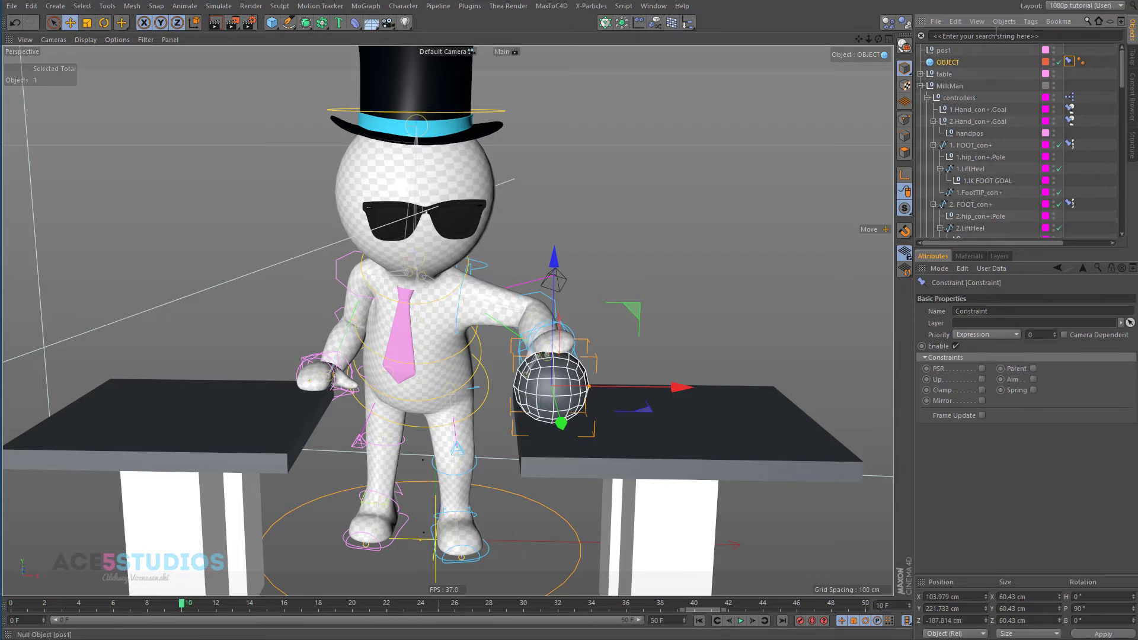
{"action": "left_click", "coordinate": [981, 368]}
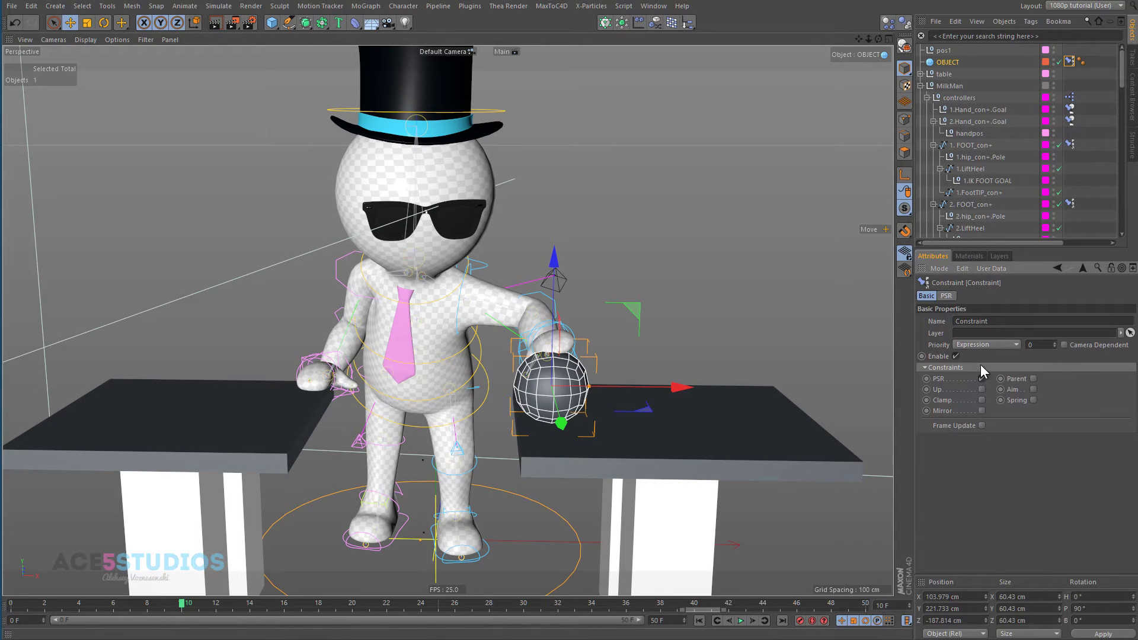
Step: Add a second target to the PSR constraint and assign pos1 as the first target and handpos as the second
{"action": "left_click", "coordinate": [945, 296]}
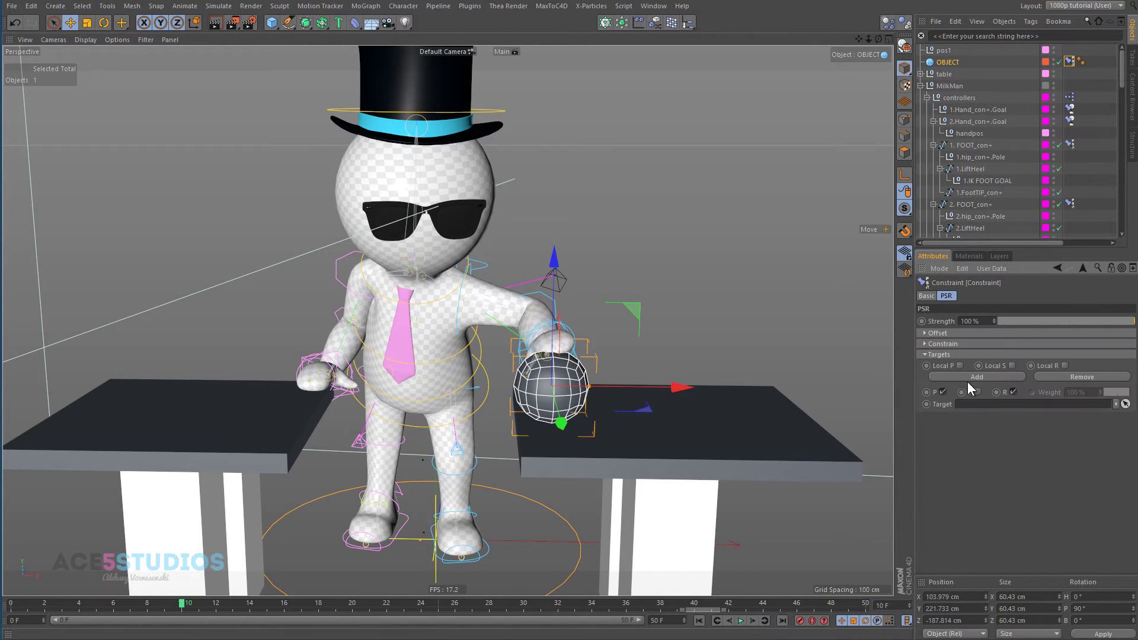
{"action": "left_click", "coordinate": [986, 377]}
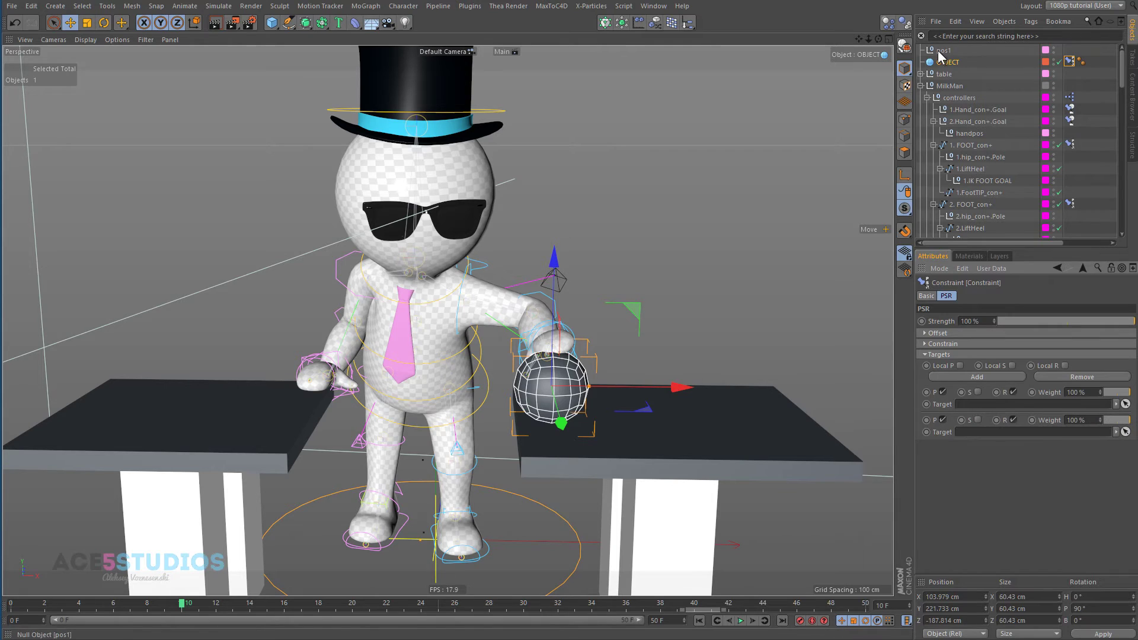
{"action": "left_click_drag", "start_coordinate": [942, 51], "coordinate": [972, 405]}
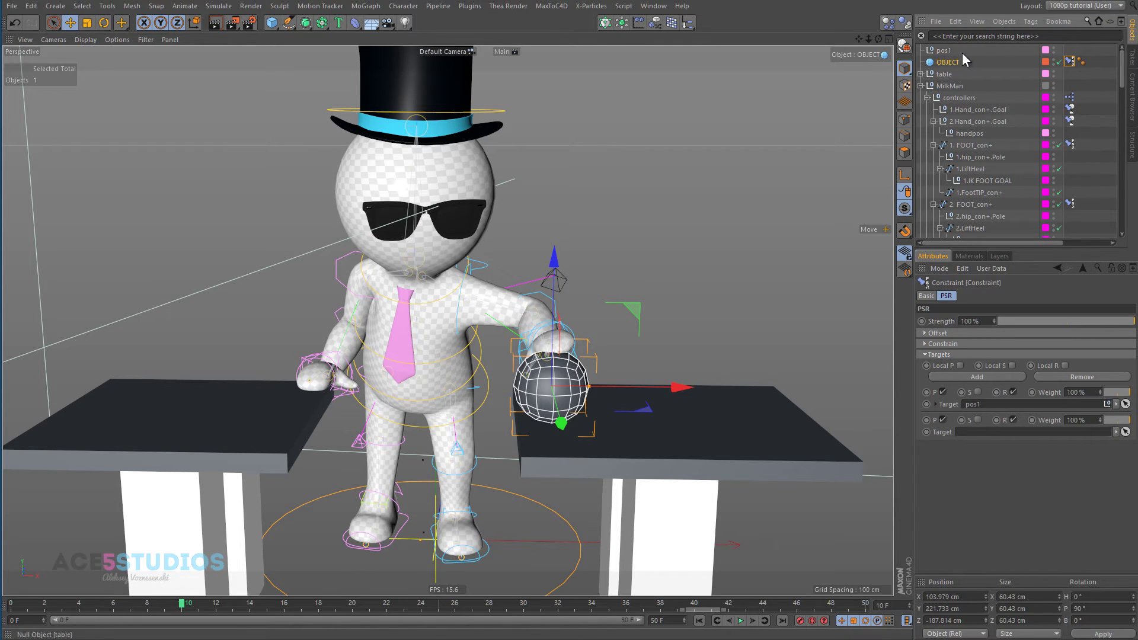
{"action": "left_click_drag", "start_coordinate": [969, 133], "coordinate": [992, 436]}
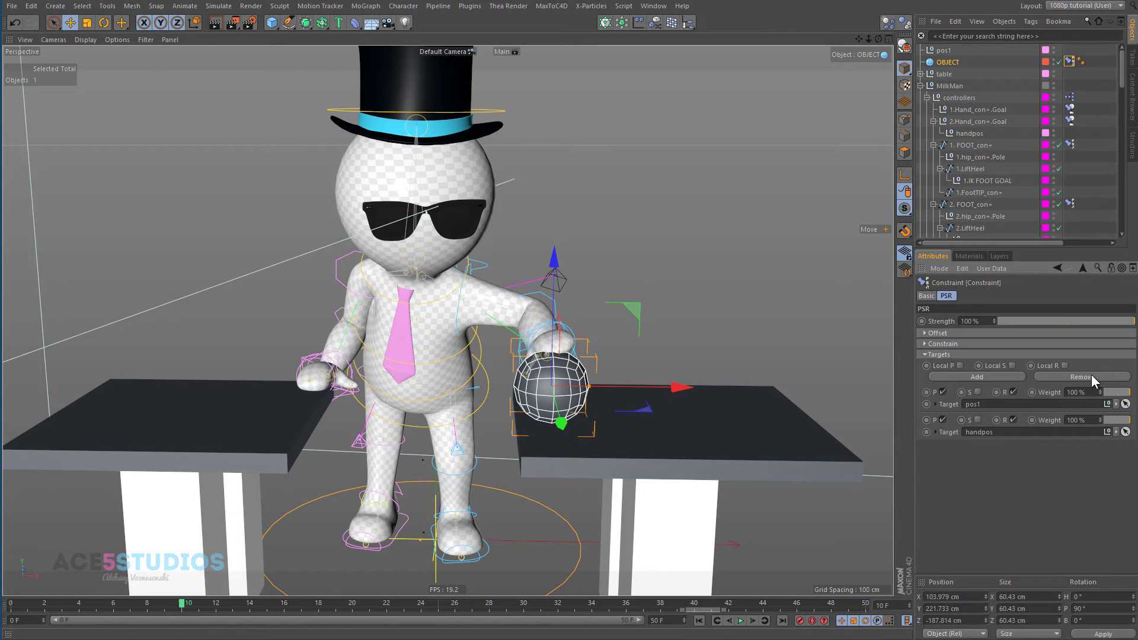
Step: At frame 0, set the constraint weight of pos1 to 100% and of handpos to 0%
{"action": "left_click_drag", "start_coordinate": [1124, 396], "coordinate": [1063, 393]}
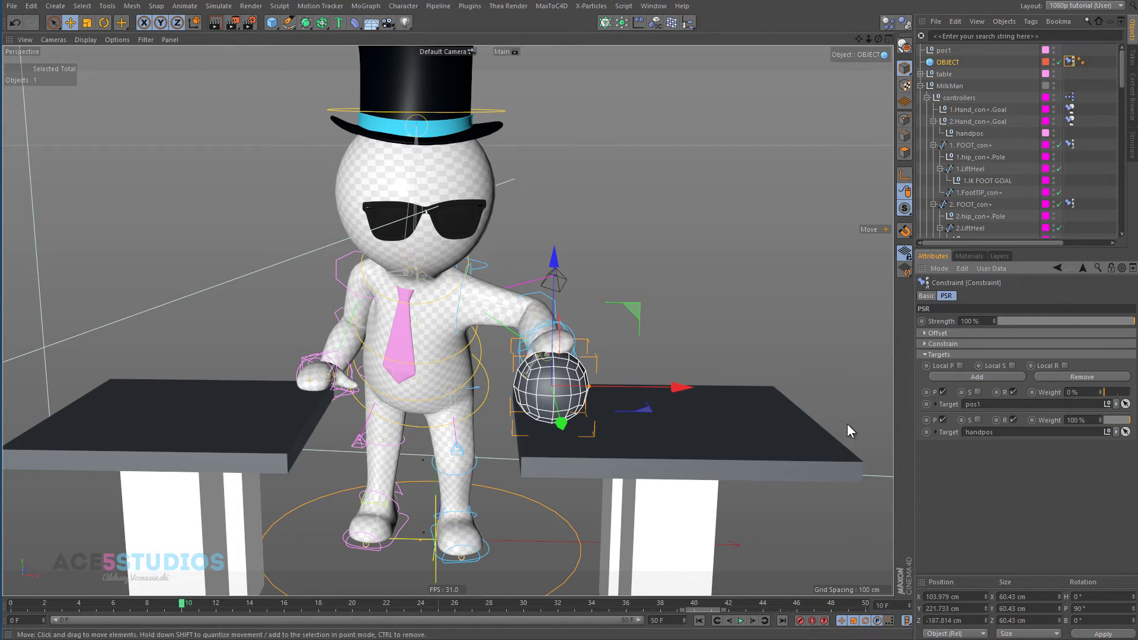
{"action": "left_click_drag", "start_coordinate": [184, 603], "coordinate": [11, 603]}
{"action": "left_click_drag", "start_coordinate": [1121, 394], "coordinate": [1004, 420]}
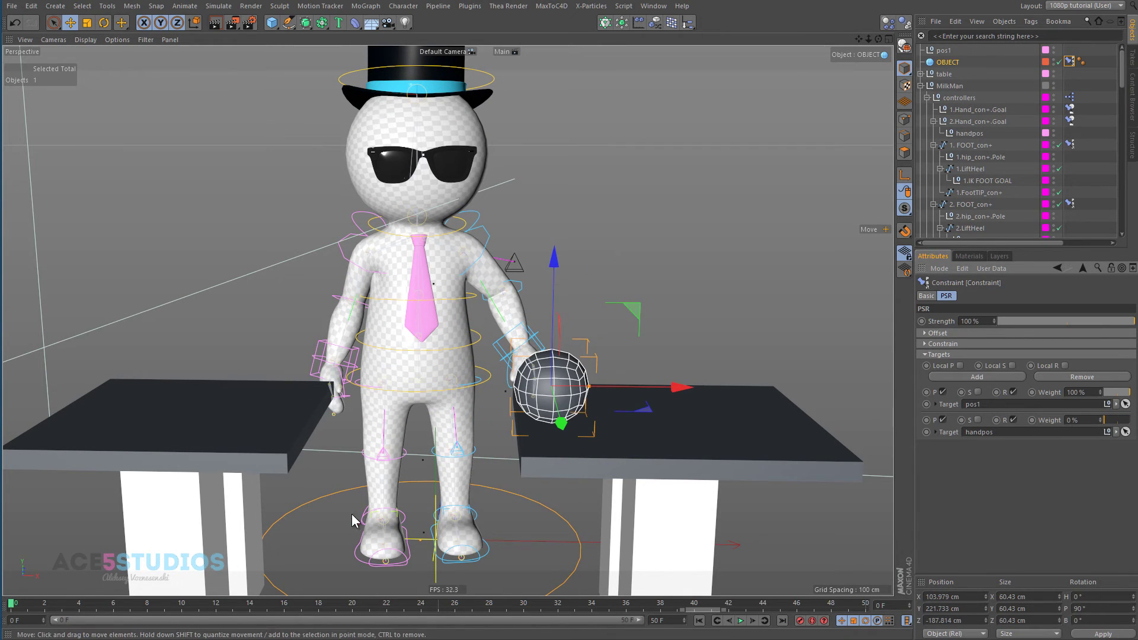
{"action": "mouse_move", "coordinate": [12, 603]}
{"action": "left_mouse_down"}
{"action": "mouse_move", "coordinate": [407, 603]}
{"action": "mouse_move", "coordinate": [11, 603]}
{"action": "left_mouse_up"}
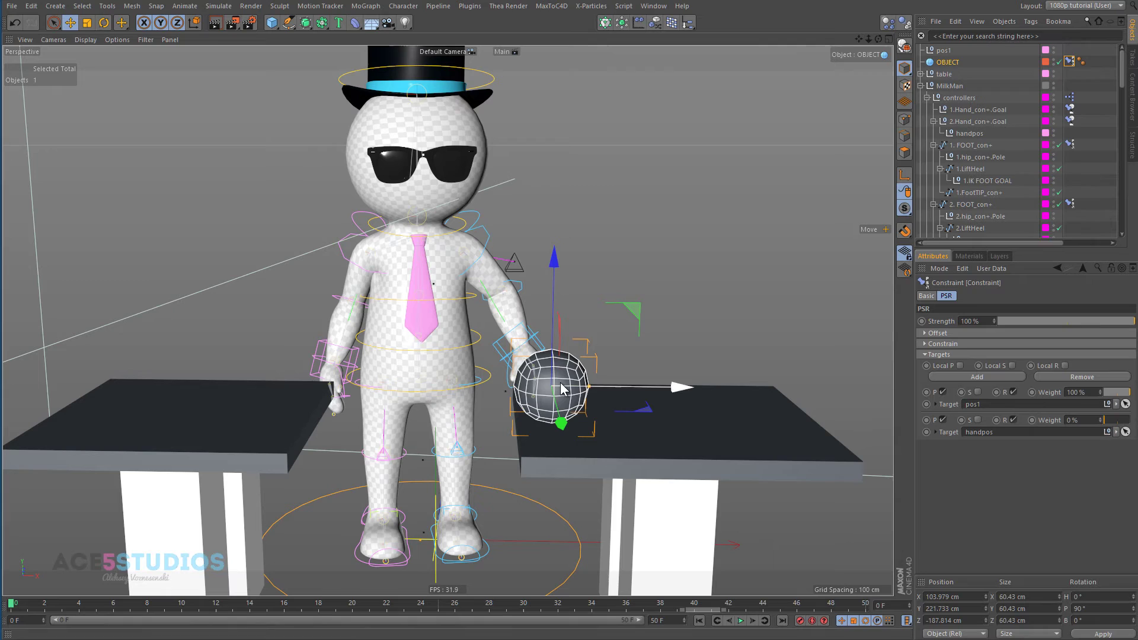
Step: At frame 10, keyframe the constraint weight of pos1 at 0% and of handpos at 100%
{"action": "left_click_drag", "start_coordinate": [40, 605], "coordinate": [183, 605]}
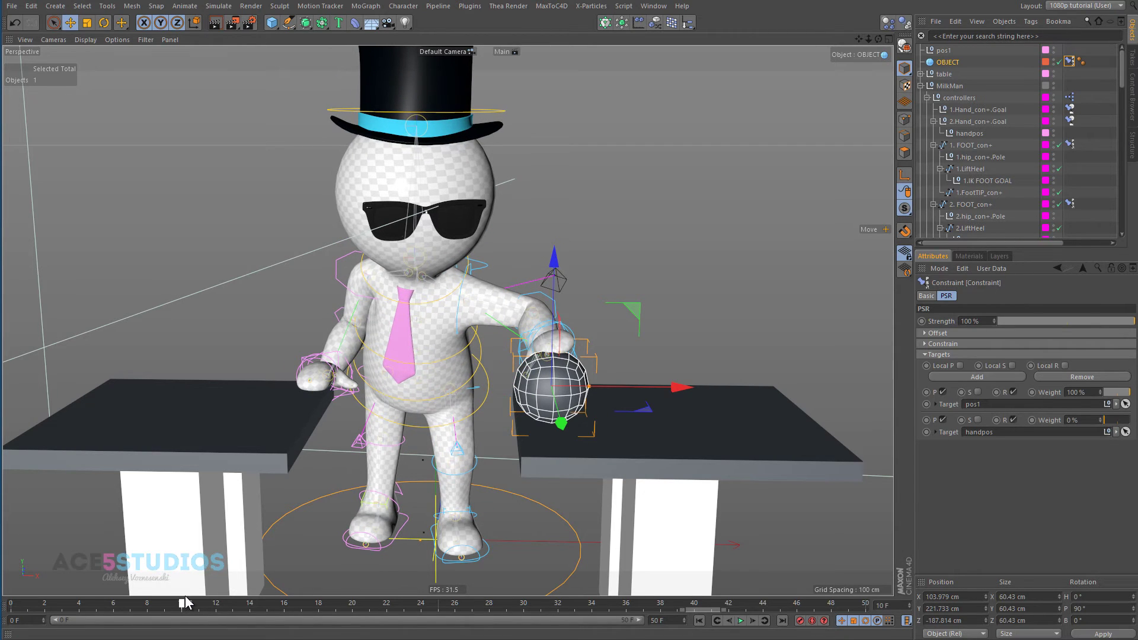
{"action": "left_click_drag", "start_coordinate": [1112, 421], "coordinate": [1044, 397]}
{"action": "left_click", "coordinate": [1032, 420], "text": "ctrl"}
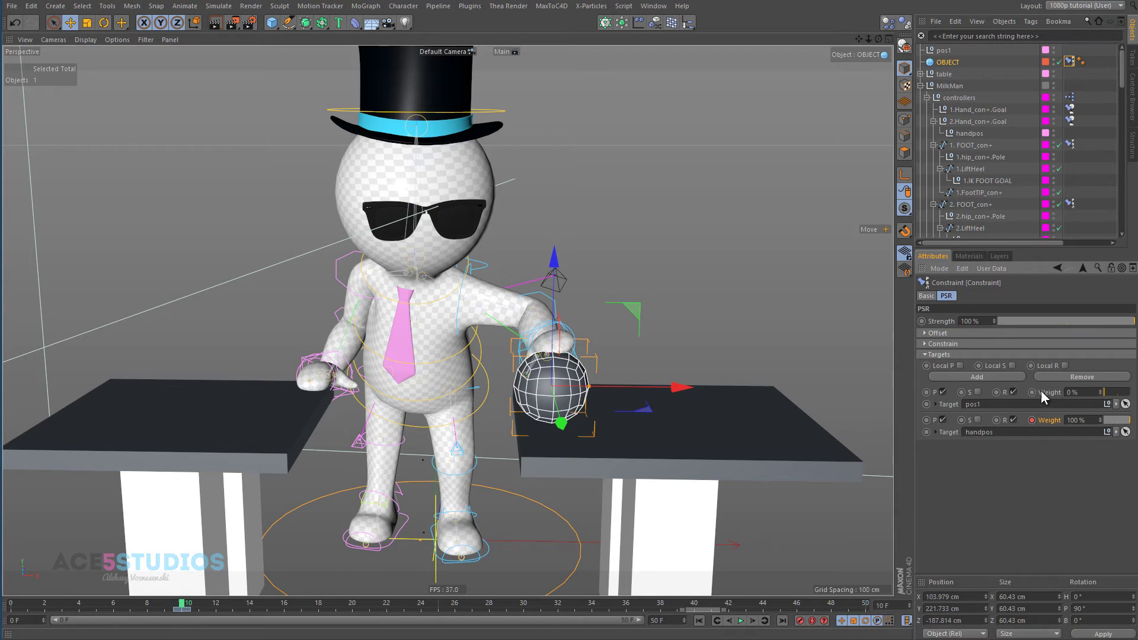
{"action": "left_click", "coordinate": [1032, 392], "text": "ctrl"}
Step: At frame 9, keyframe the constraint weight of pos1 at 100% and of handpos at 0%
{"action": "left_click", "coordinate": [168, 604]}
{"action": "left_click_drag", "start_coordinate": [1113, 396], "coordinate": [1024, 422]}
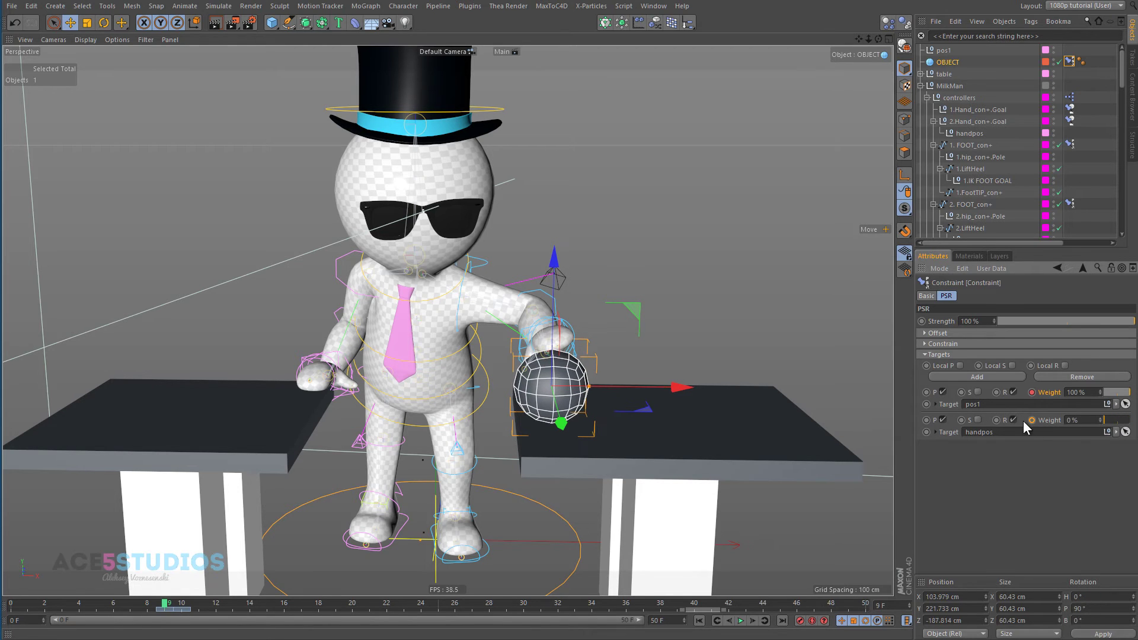
{"action": "left_click", "coordinate": [1032, 421]}
Step: At frame 40, move the 2.Hand_con+.Goal controller so the held sphere rests on top of the second table instead of sinking into it
{"action": "left_click_drag", "start_coordinate": [162, 602], "coordinate": [695, 594]}
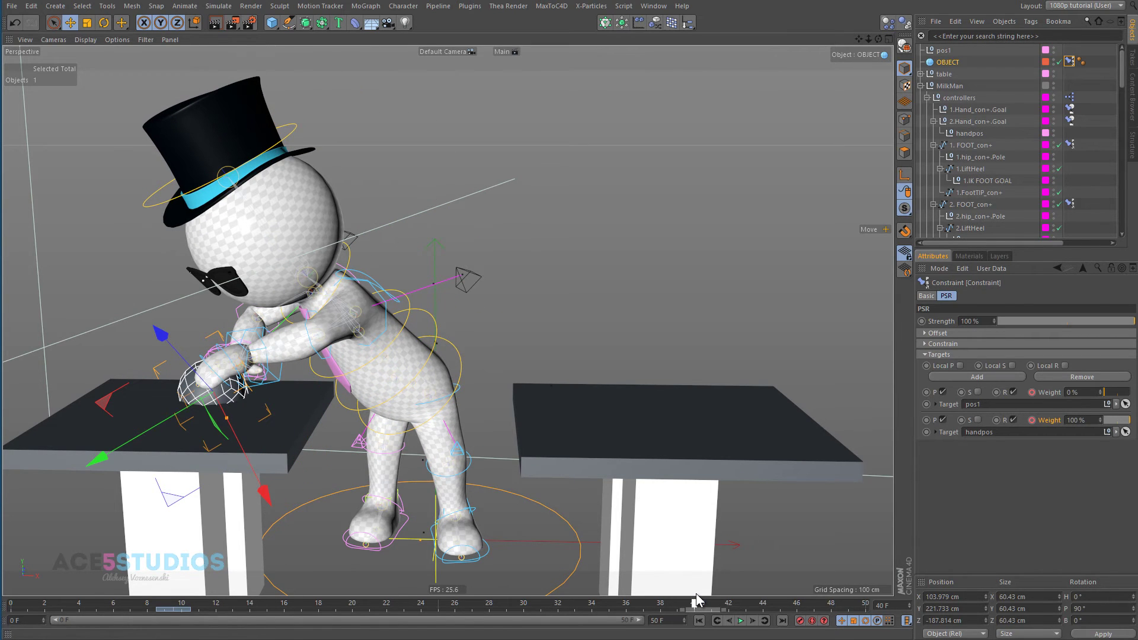
{"action": "left_click_drag", "start_coordinate": [414, 355], "coordinate": [364, 372], "text": "alt"}
{"action": "scroll", "coordinate": [183, 388], "scroll_direction": "up", "scroll_amount": 5}
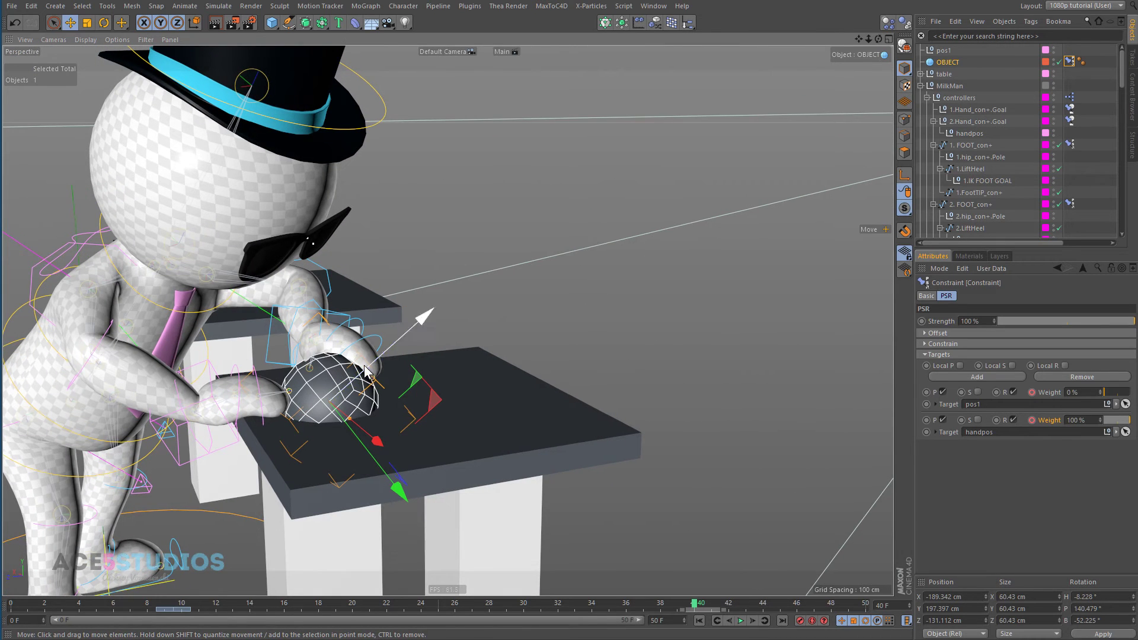
{"action": "scroll", "coordinate": [365, 367], "scroll_direction": "down", "scroll_amount": 5}
{"action": "scroll", "coordinate": [327, 287], "scroll_direction": "up", "scroll_amount": 5}
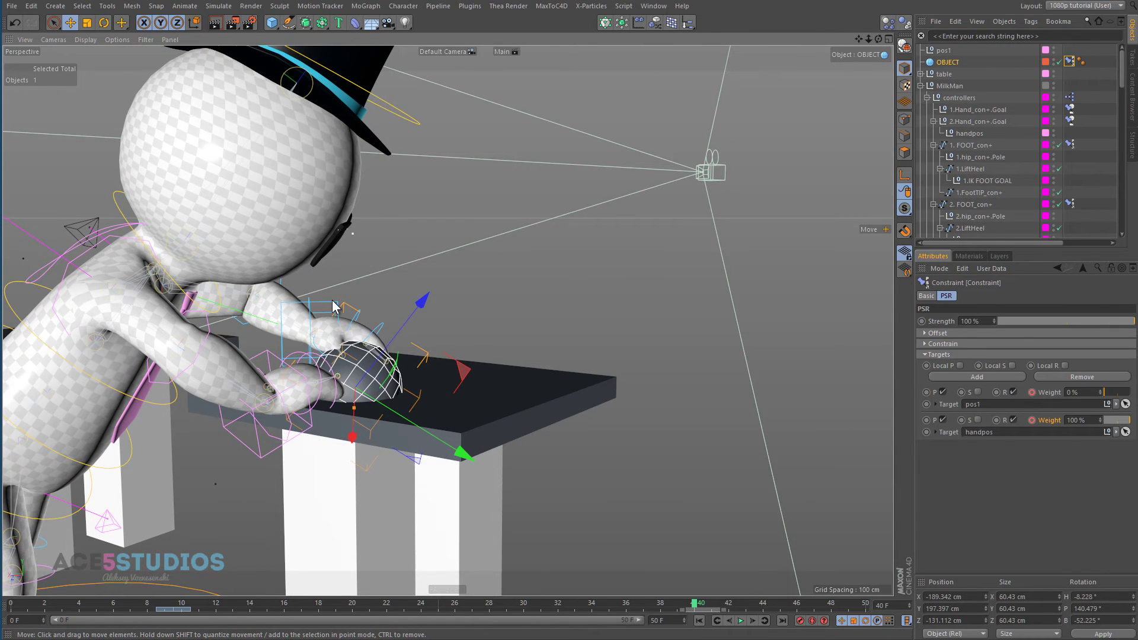
{"action": "left_click", "coordinate": [333, 307]}
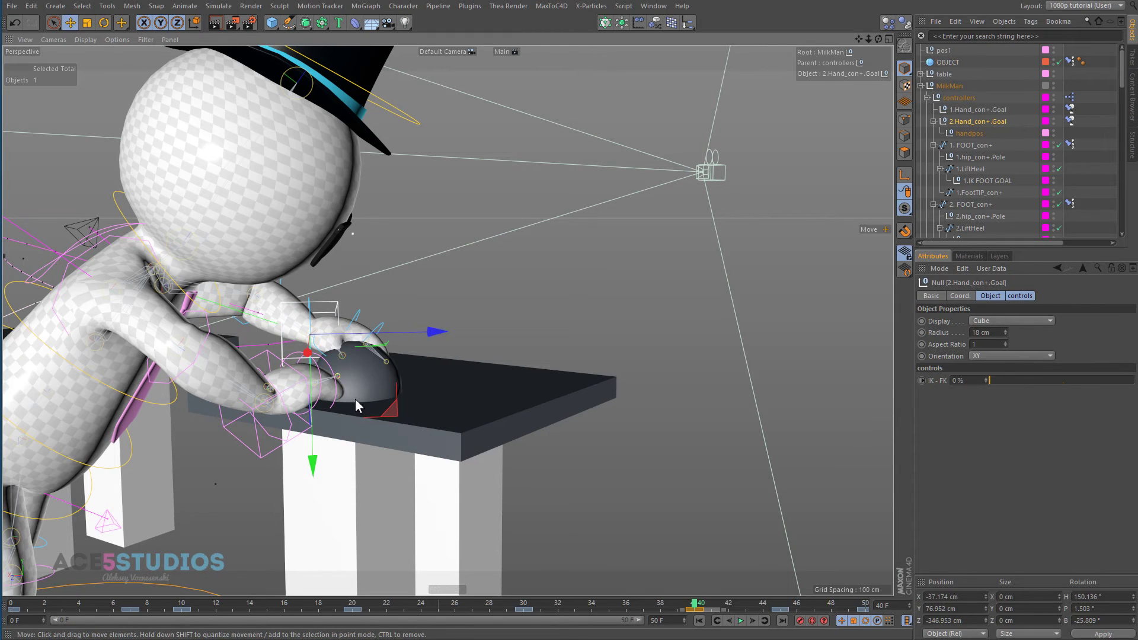
{"action": "left_click_drag", "start_coordinate": [356, 400], "coordinate": [94, 331]}
{"action": "left_click_drag", "start_coordinate": [397, 410], "coordinate": [669, 590], "text": "alt"}
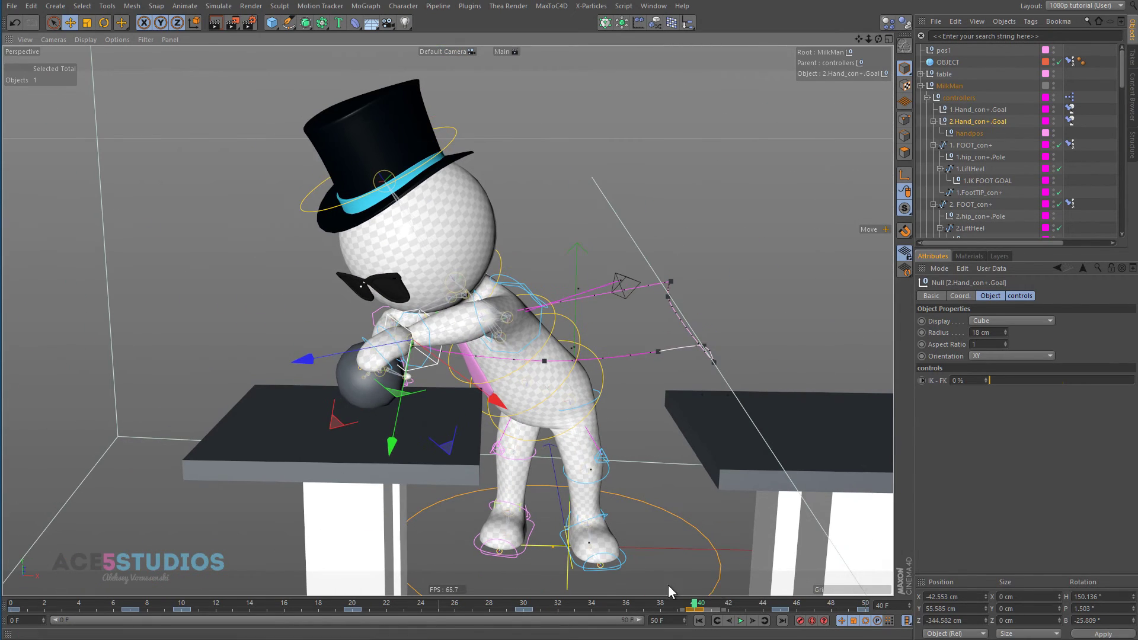
{"action": "mouse_move", "coordinate": [630, 601]}
{"action": "left_mouse_down"}
{"action": "mouse_move", "coordinate": [144, 624]}
{"action": "mouse_move", "coordinate": [408, 607]}
{"action": "mouse_move", "coordinate": [842, 607]}
{"action": "mouse_move", "coordinate": [942, 594]}
{"action": "mouse_move", "coordinate": [610, 602]}
{"action": "mouse_move", "coordinate": [692, 611]}
{"action": "left_mouse_up"}
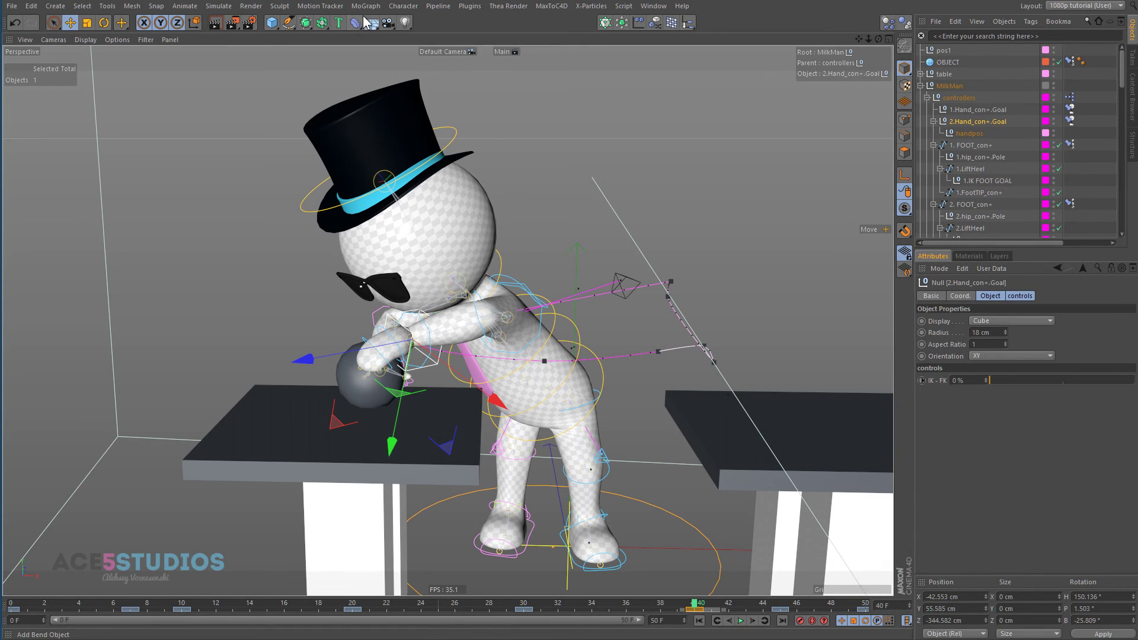
Step: Create a null at the sphere's frame 40 position, place it below pos1 at the top level and name it pos2
{"action": "left_click", "coordinate": [272, 22]}
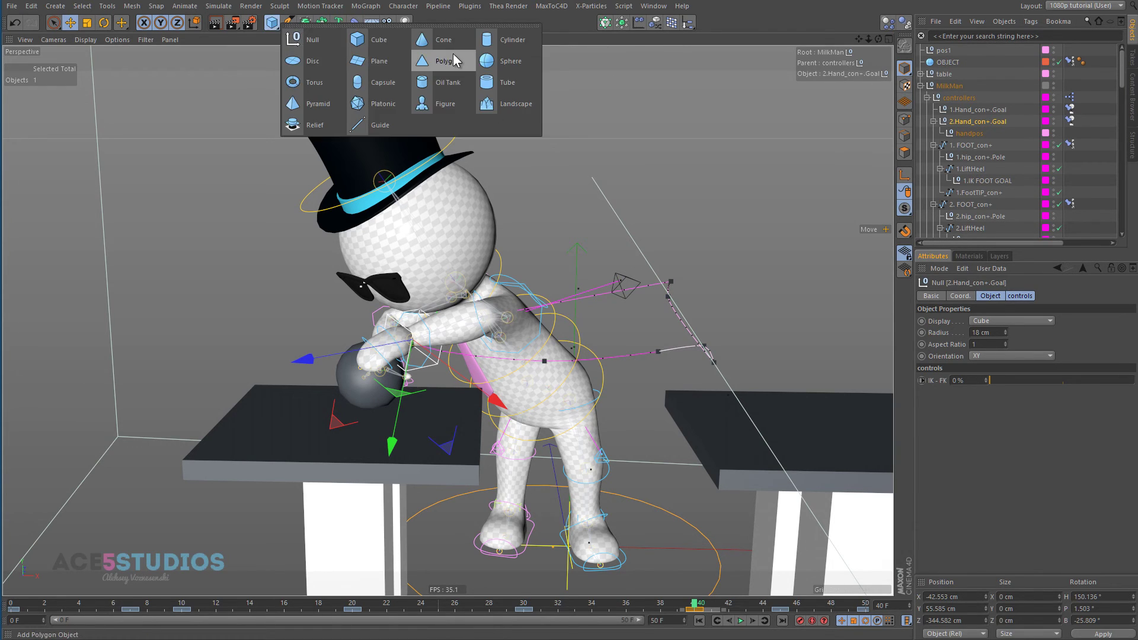
{"action": "left_click", "coordinate": [312, 40]}
{"action": "mouse_move", "coordinate": [946, 49]}
{"action": "left_mouse_down"}
{"action": "mouse_move", "coordinate": [949, 72]}
{"action": "mouse_move", "coordinate": [945, 59]}
{"action": "left_mouse_up"}
{"action": "double_click", "coordinate": [945, 61]}
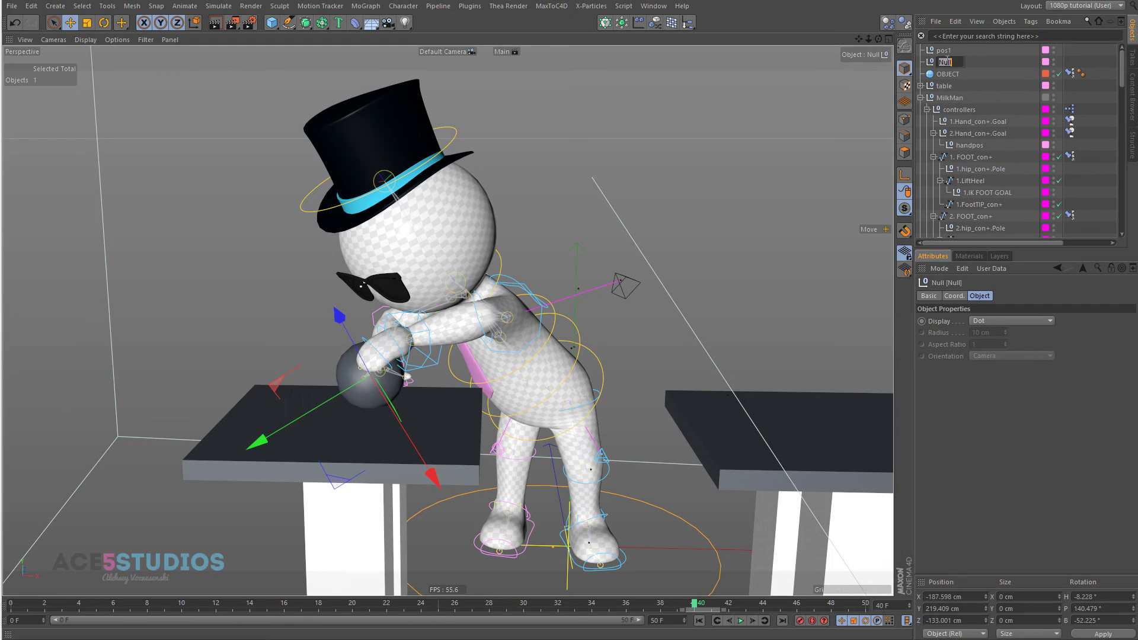
{"action": "type", "text": "pos2"}
{"action": "key", "text": "Return"}
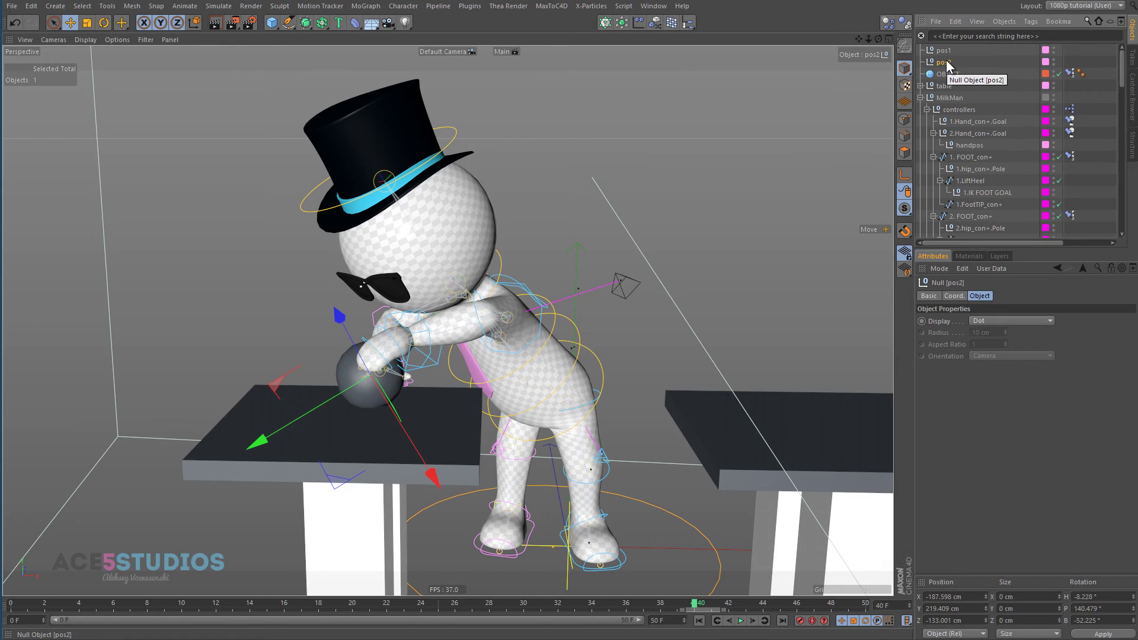
Step: Add a third target to the OBJECT sphere's PSR constraint and assign pos2 to it
{"action": "left_click", "coordinate": [1069, 73]}
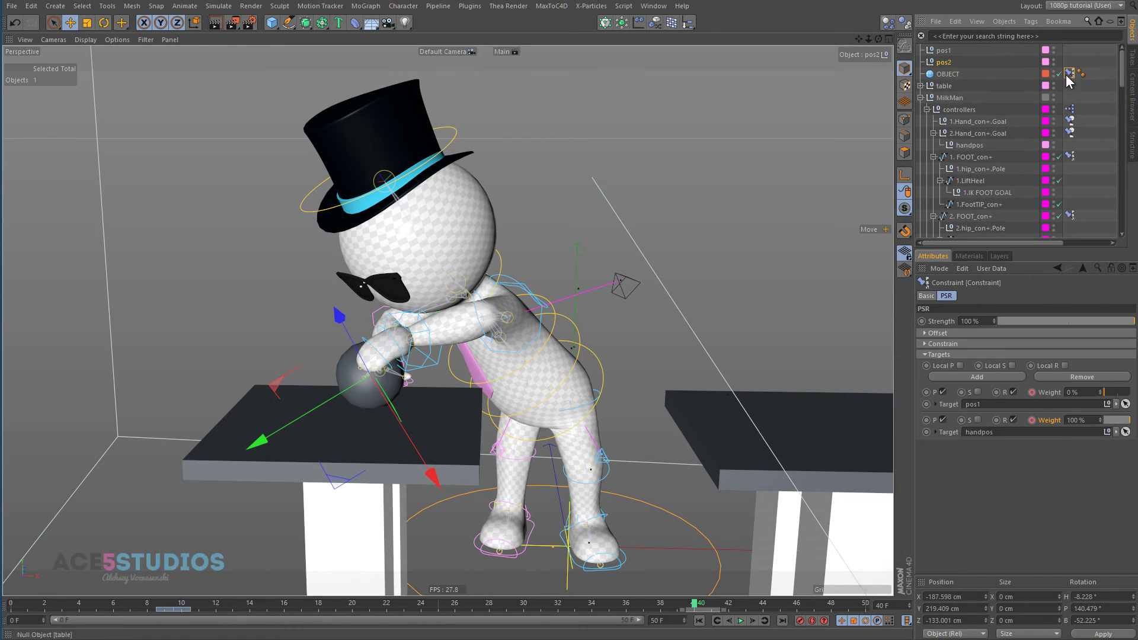
{"action": "left_click", "coordinate": [979, 377]}
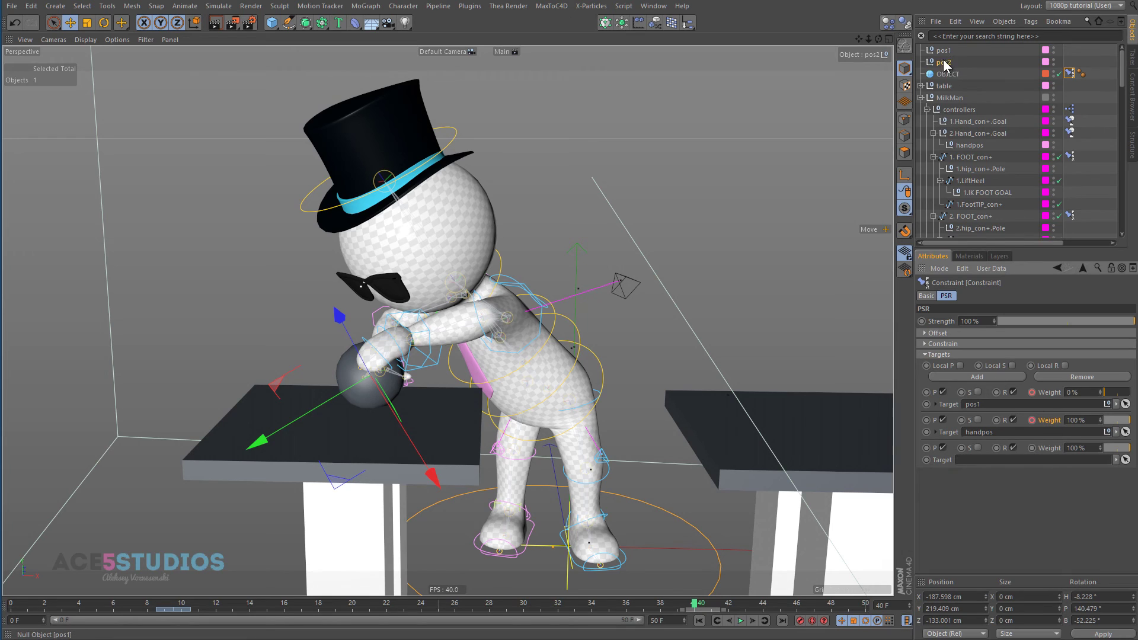
{"action": "left_click_drag", "start_coordinate": [945, 62], "coordinate": [995, 461]}
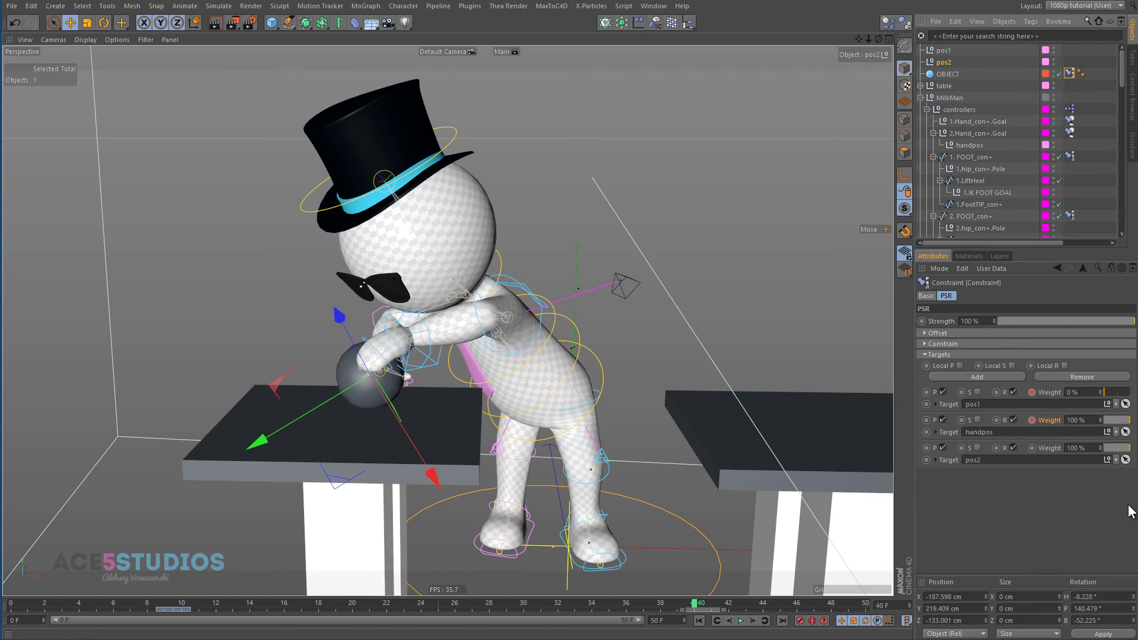
Step: At frame 40, keyframe the constraint weight of pos2 at 100% and of handpos at 0%
{"action": "left_click", "coordinate": [1032, 448]}
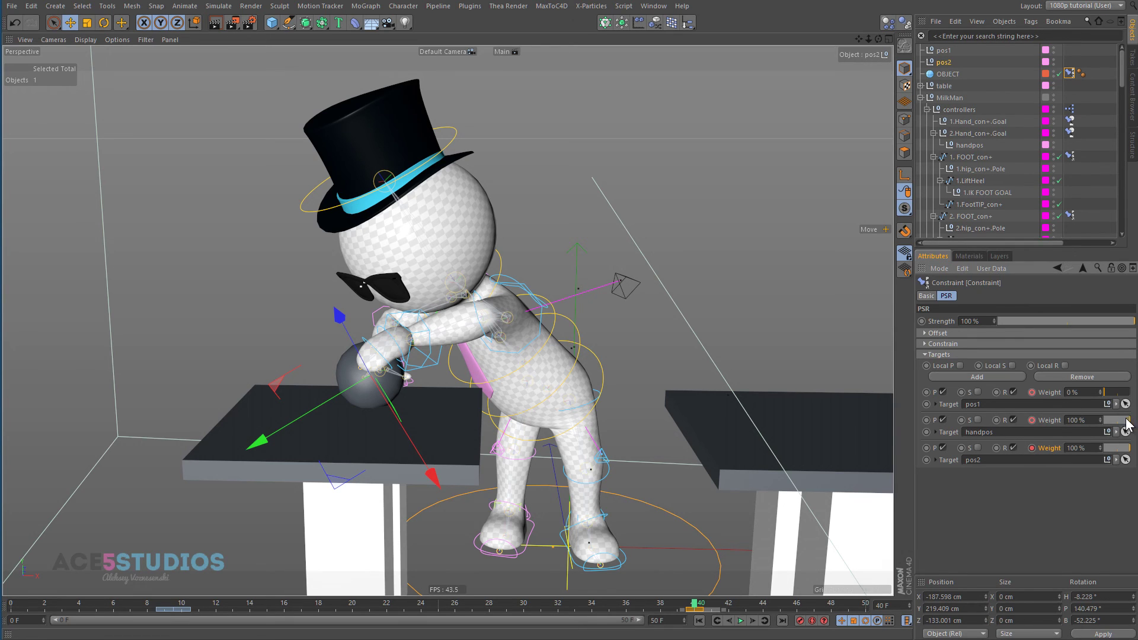
{"action": "left_click_drag", "start_coordinate": [1125, 424], "coordinate": [1095, 429]}
{"action": "left_click", "coordinate": [1031, 421]}
Step: At frame 39, keyframe the weight of handpos at 100% and of pos2 at 0%, and scrub the timeline to check the handover
{"action": "left_click", "coordinate": [682, 607]}
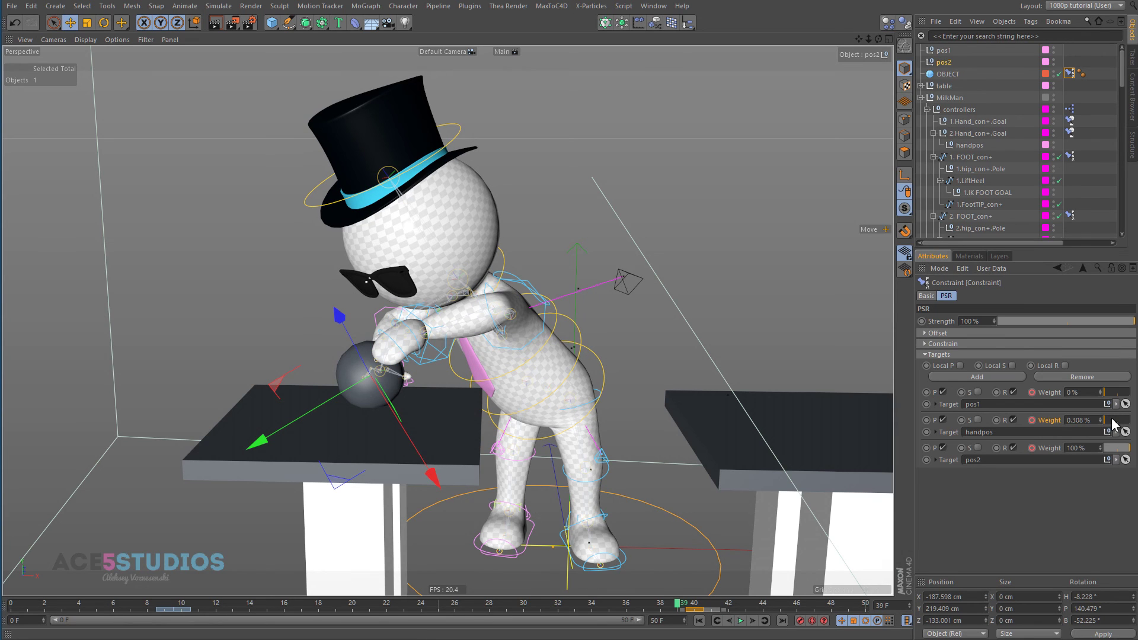
{"action": "left_click_drag", "start_coordinate": [1112, 424], "coordinate": [1131, 424]}
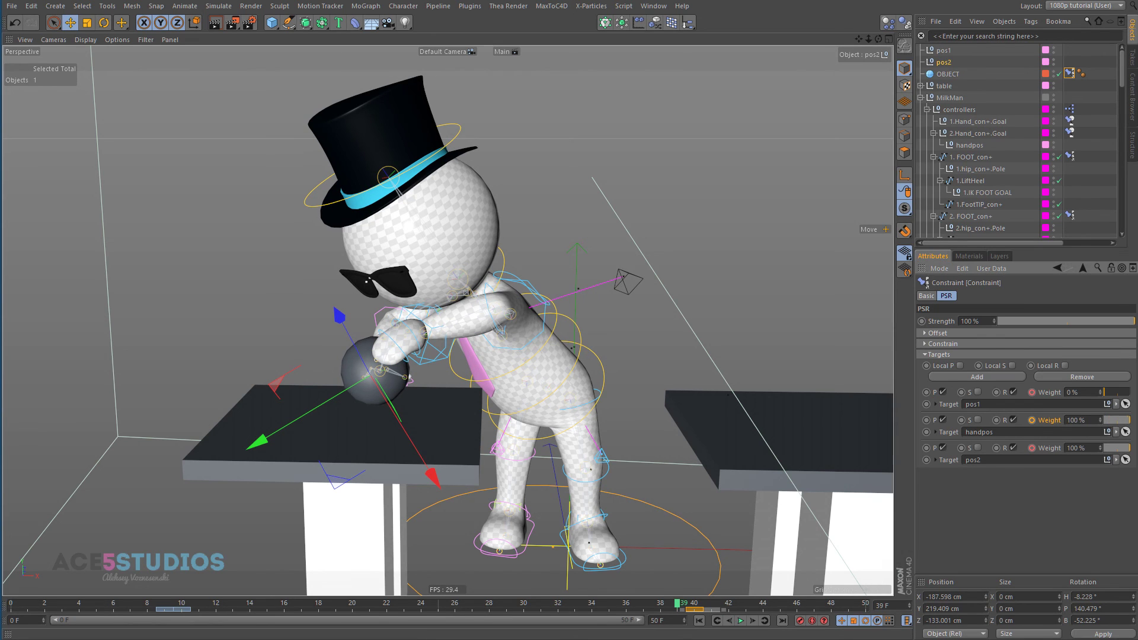
{"action": "left_click", "coordinate": [1032, 418]}
{"action": "left_click_drag", "start_coordinate": [1129, 448], "coordinate": [1032, 451]}
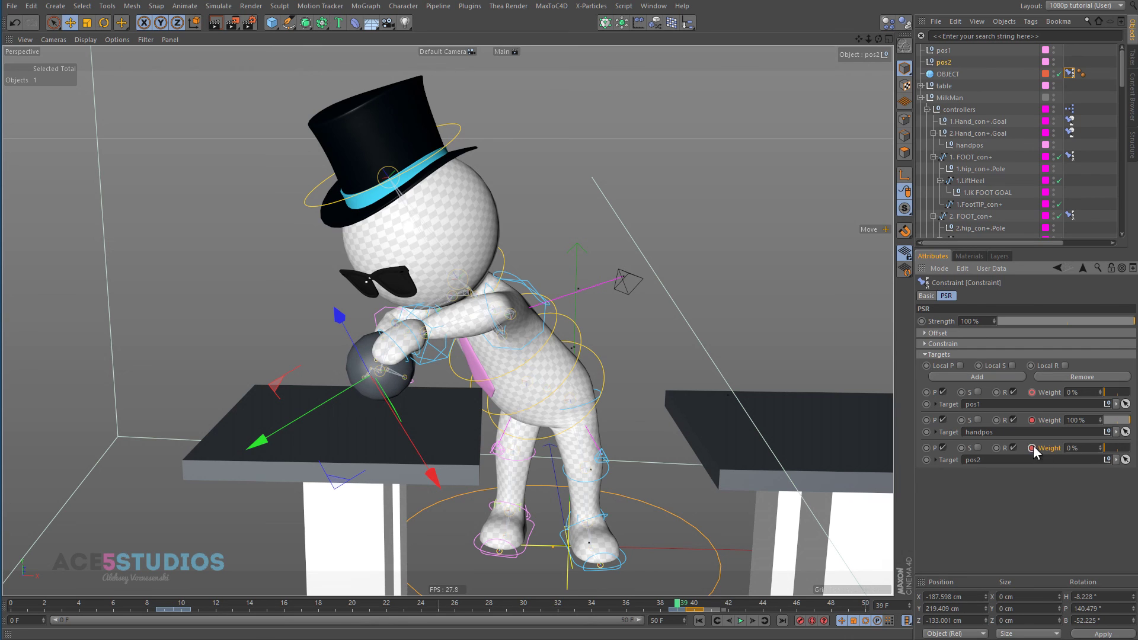
{"action": "left_click_drag", "start_coordinate": [681, 607], "coordinate": [865, 607]}
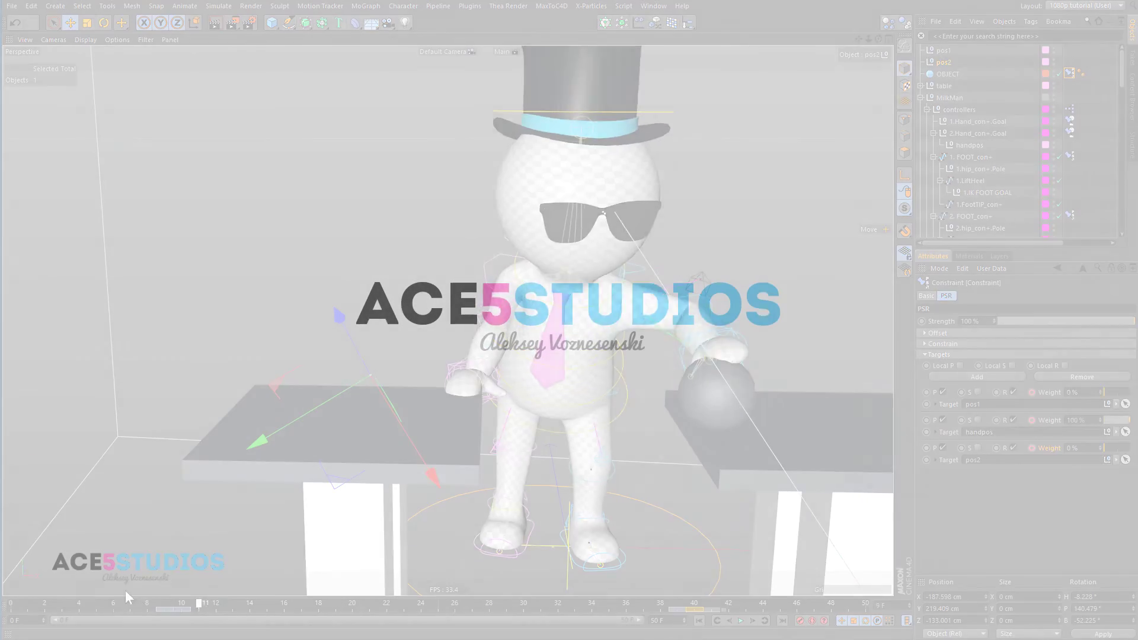